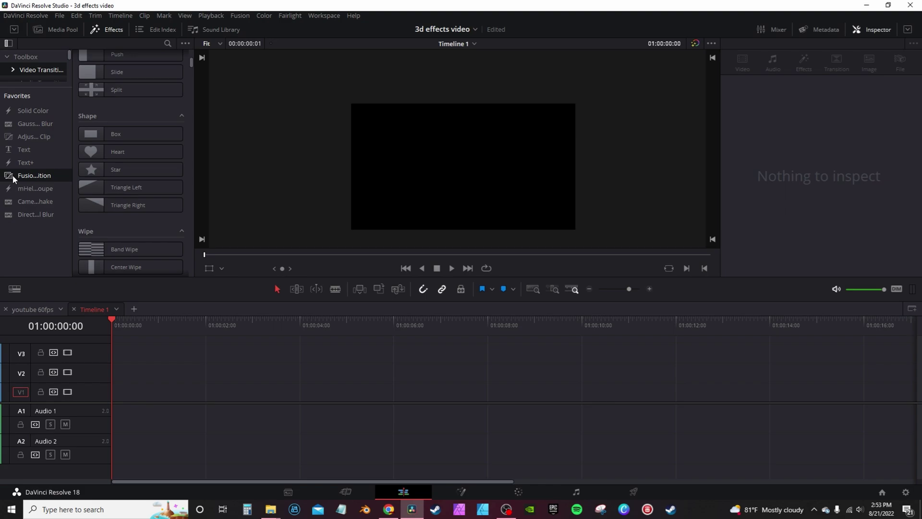
Add a Fusion Composition clip at the start of track V1 and move the playhead to 01:00:02:21.
{"action": "left_click_drag", "start_coordinate": [13, 175], "coordinate": [114, 397]}
{"action": "left_click_drag", "start_coordinate": [210, 328], "coordinate": [246, 331]}
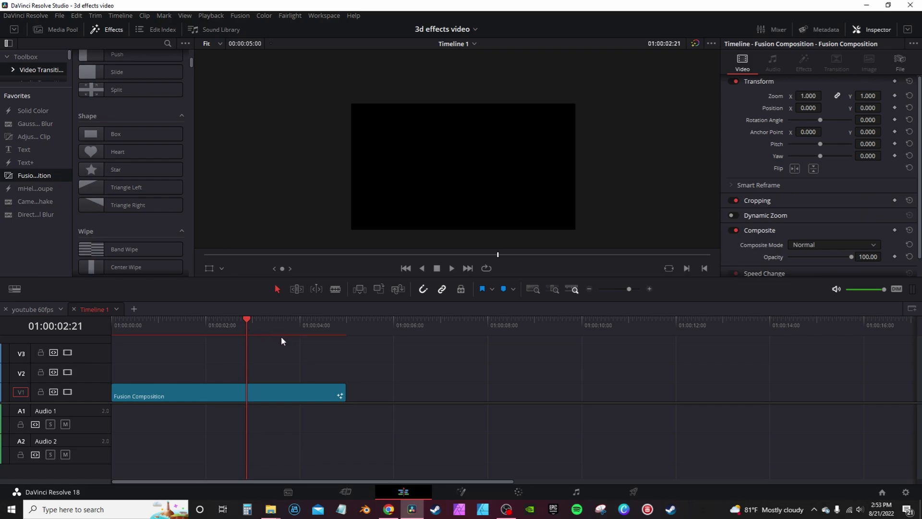
{"action": "left_click", "coordinate": [281, 390]}
{"action": "key", "text": "ctrl+d"}
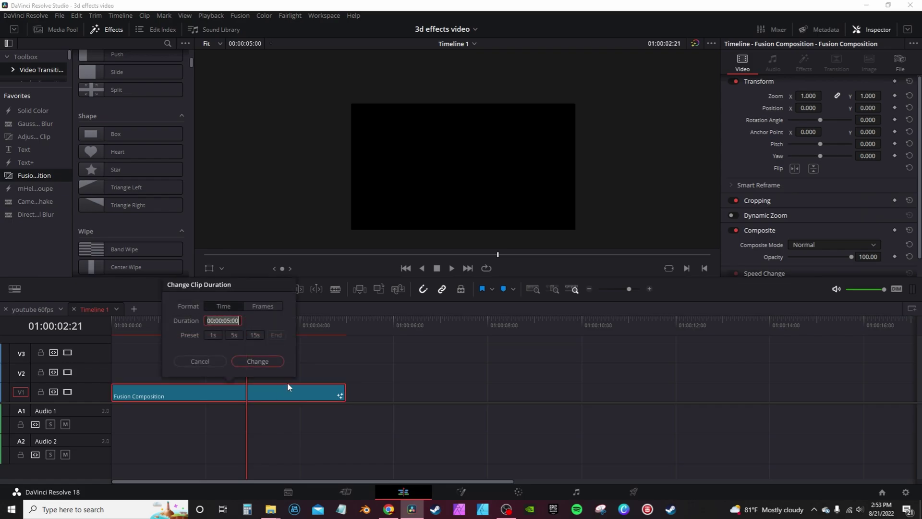
{"action": "left_click", "coordinate": [209, 362]}
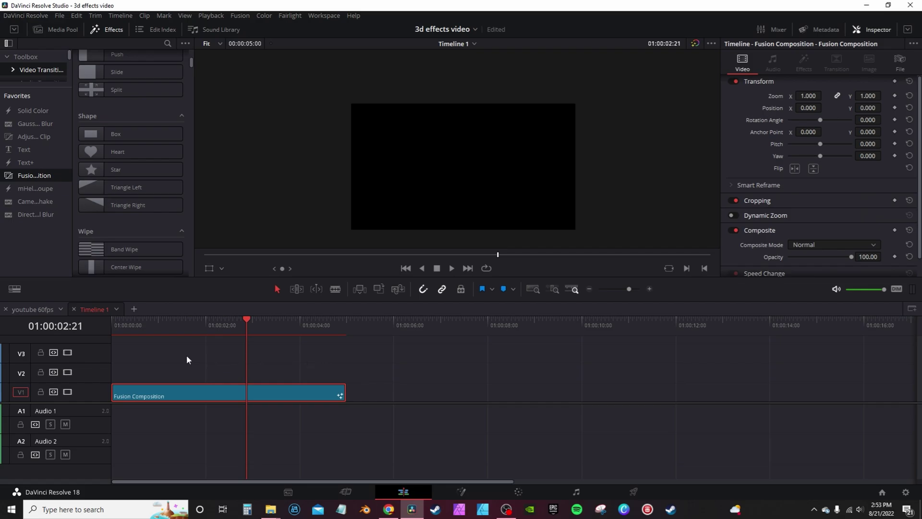
Open the composition on the Fusion page and move the MediaOut1 node farther right to make room for other nodes.
{"action": "left_click", "coordinate": [462, 492]}
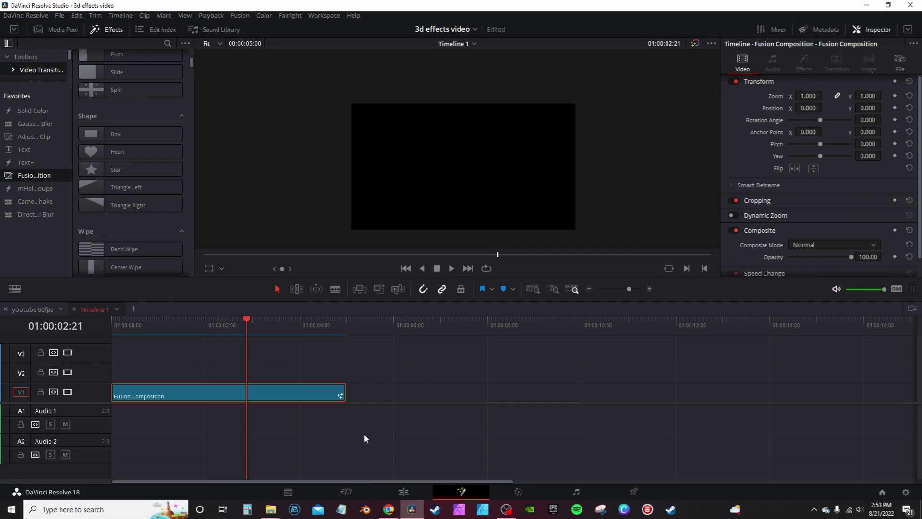
{"action": "left_click_drag", "start_coordinate": [231, 351], "coordinate": [552, 391]}
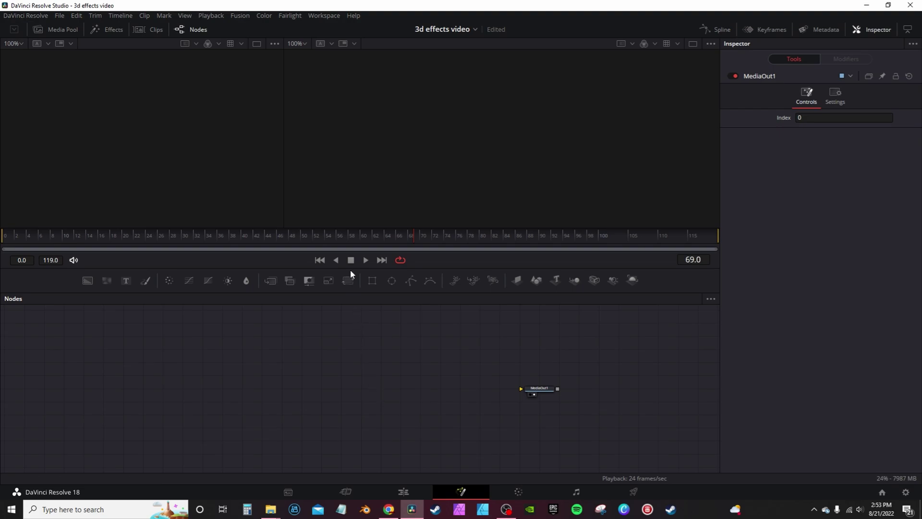
Import the FBX scene uploads_files_2863201_diamond.FBX from the 3D folder, keeping the importer's default options.
{"action": "left_click", "coordinate": [246, 15]}
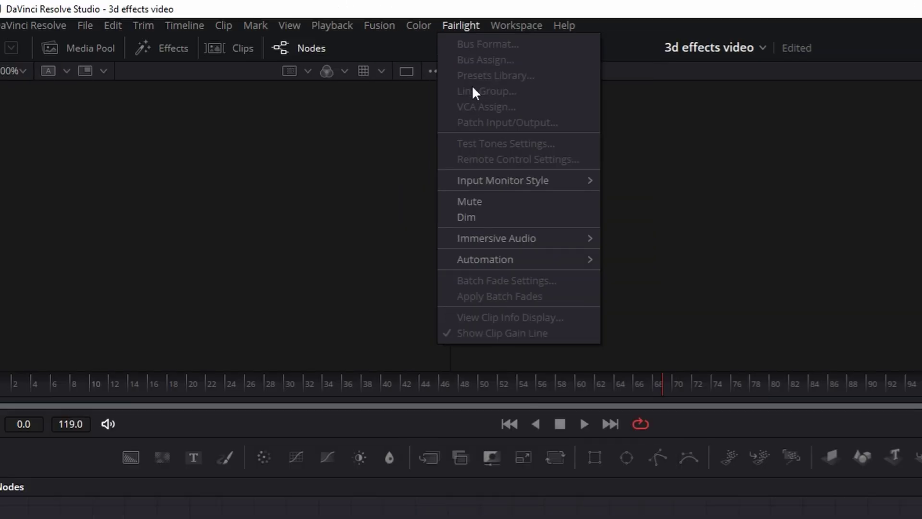
{"action": "mouse_move", "coordinate": [393, 112]}
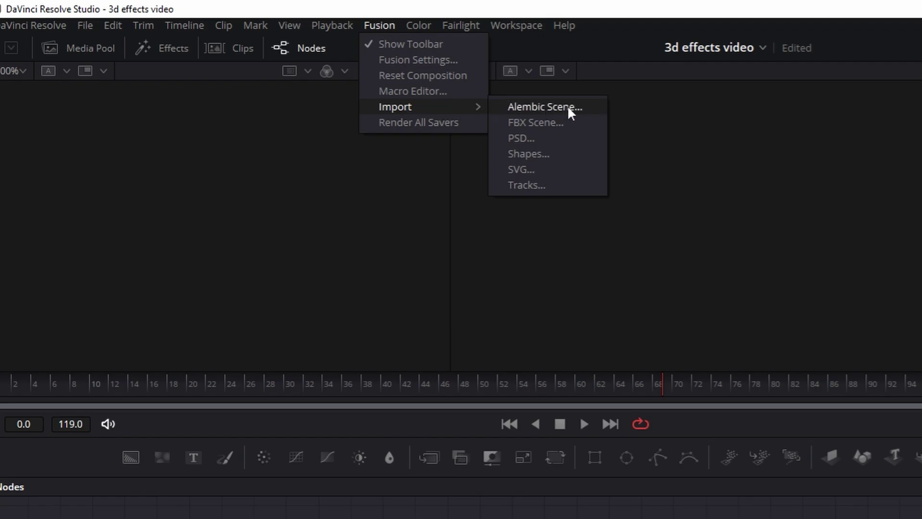
{"action": "left_click", "coordinate": [533, 122]}
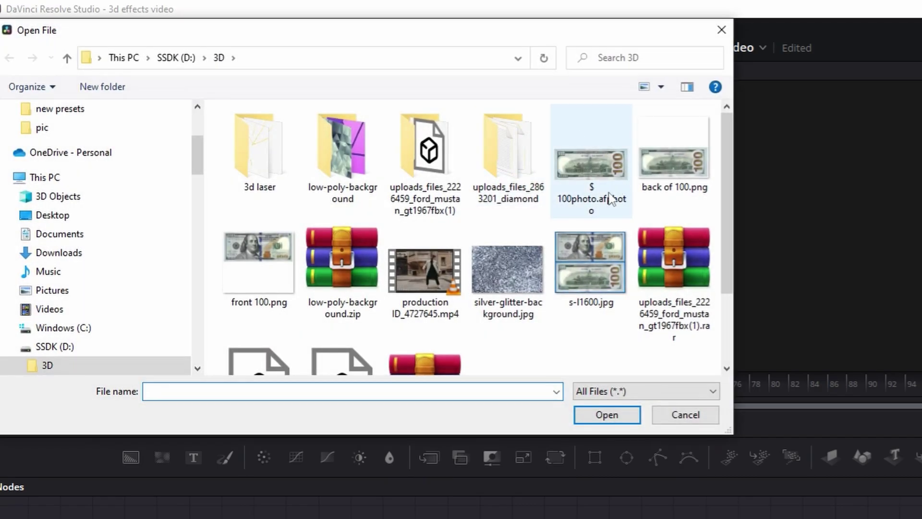
{"action": "scroll", "coordinate": [589, 192], "scroll_direction": "down", "scroll_amount": 2}
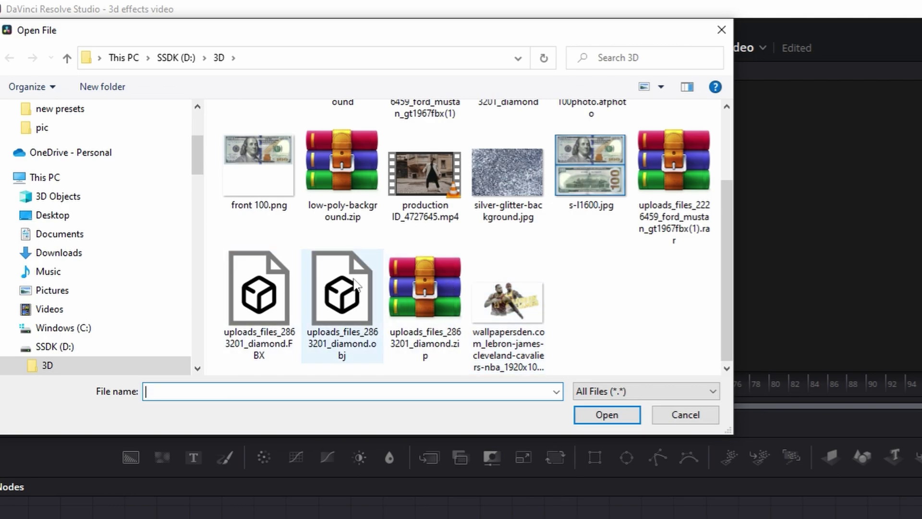
{"action": "left_click", "coordinate": [278, 289]}
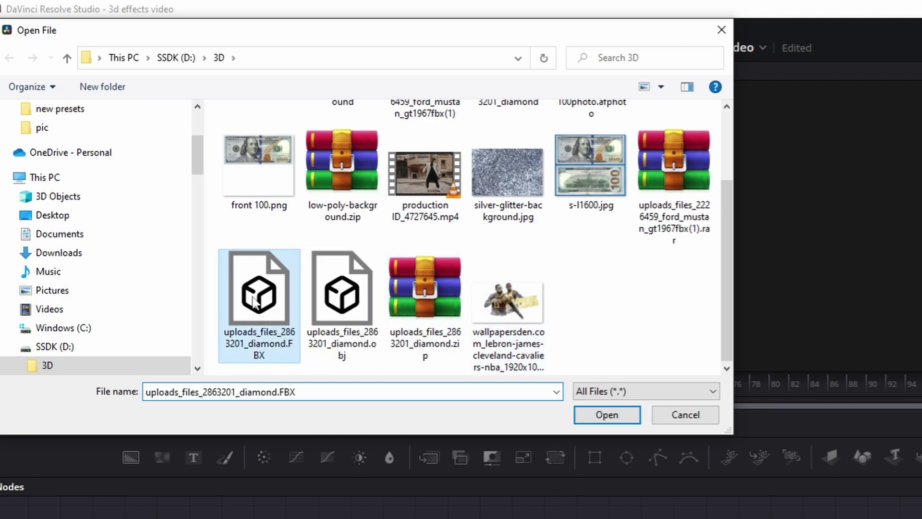
{"action": "left_click", "coordinate": [608, 416]}
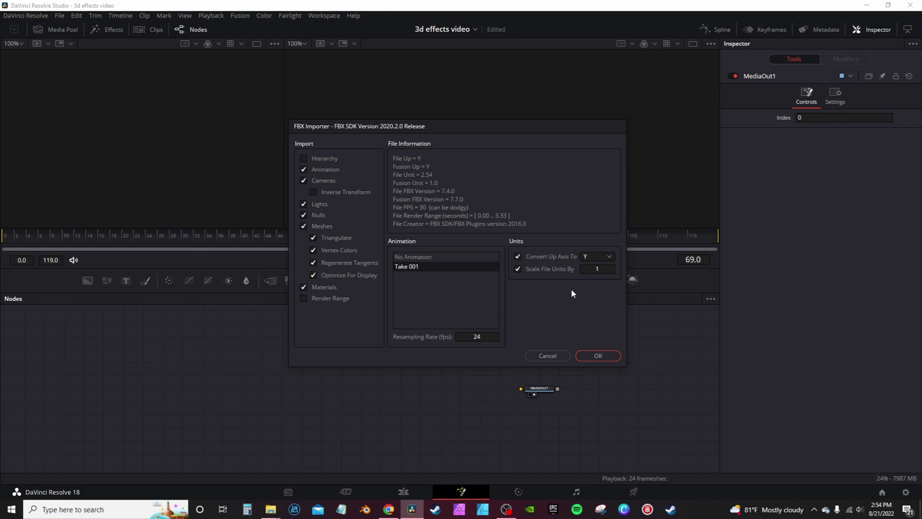
{"action": "left_click", "coordinate": [608, 357]}
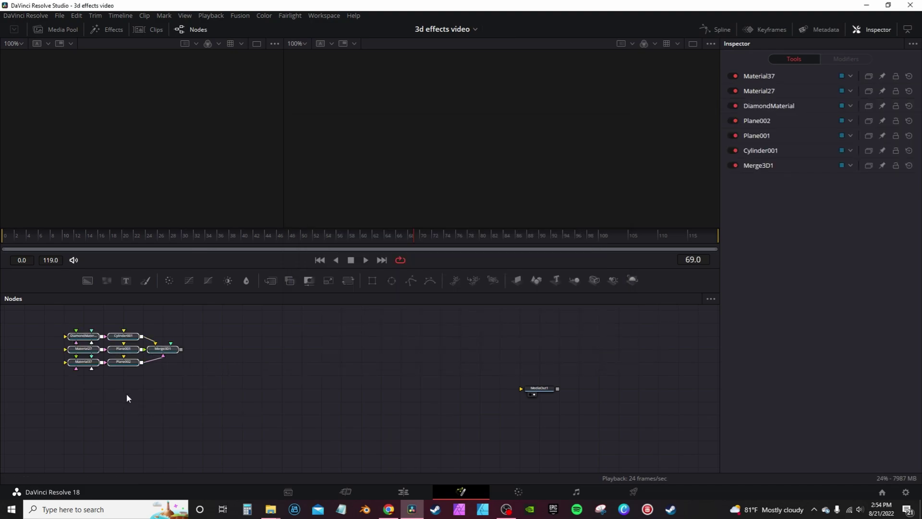
Spread out the Material27, Material37, Plane001 and Plane002 nodes in the node graph.
{"action": "left_click_drag", "start_coordinate": [85, 349], "coordinate": [45, 349]}
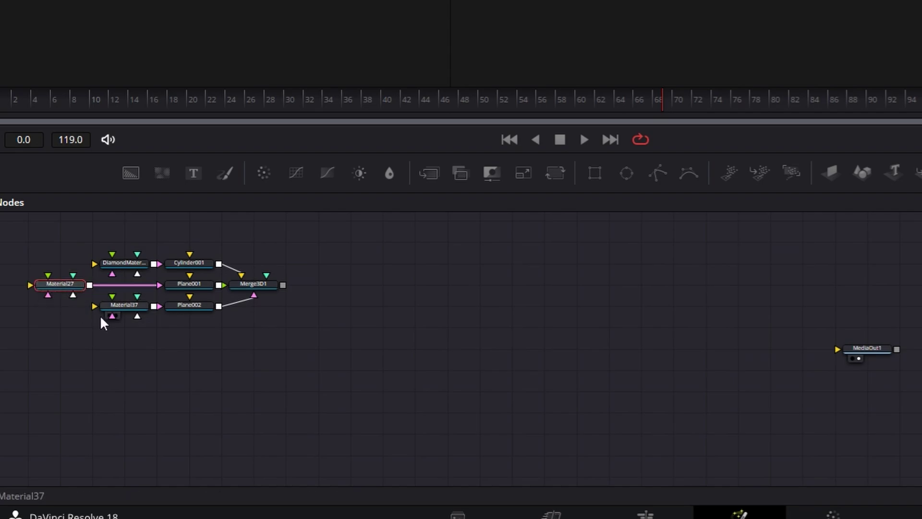
{"action": "left_click_drag", "start_coordinate": [115, 309], "coordinate": [83, 353]}
{"action": "left_click_drag", "start_coordinate": [76, 286], "coordinate": [108, 307]}
{"action": "left_click_drag", "start_coordinate": [197, 305], "coordinate": [197, 348]}
{"action": "left_click_drag", "start_coordinate": [192, 284], "coordinate": [191, 326]}
Delete the DiamondMaterial, Material27, Material37, Plane001 and Plane002 nodes, and line up Cylinder001 with Merge3D1.
{"action": "left_click_drag", "start_coordinate": [135, 264], "coordinate": [102, 242]}
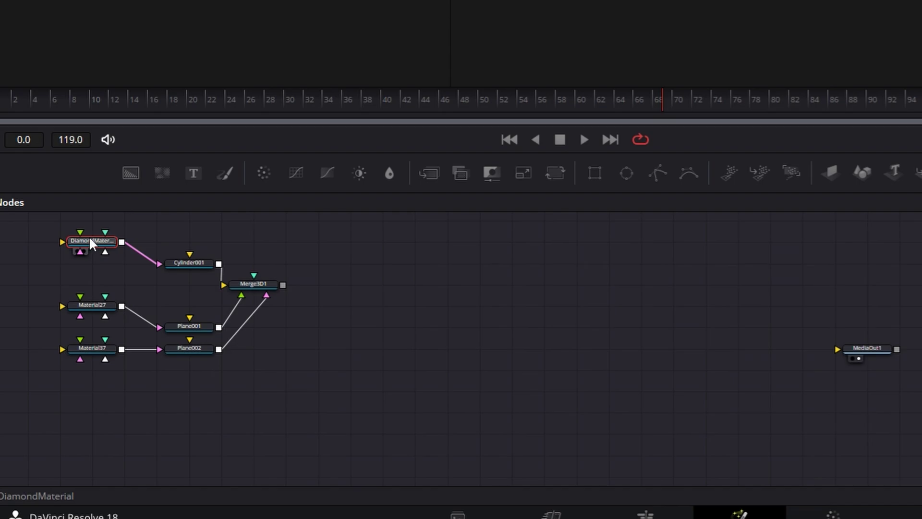
{"action": "key", "text": "Delete"}
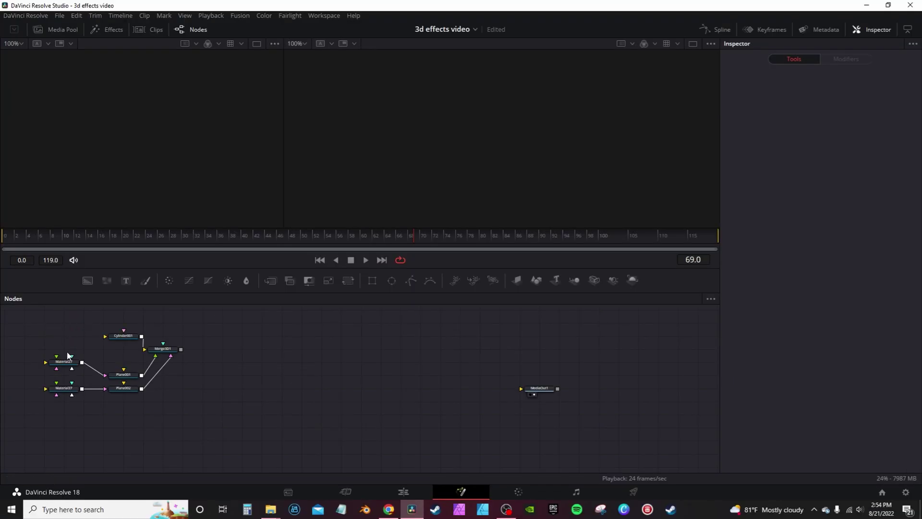
{"action": "left_click", "coordinate": [65, 361]}
{"action": "key", "text": "Delete"}
{"action": "left_click", "coordinate": [126, 377]}
{"action": "key", "text": "Delete"}
{"action": "left_click", "coordinate": [128, 388]}
{"action": "key", "text": "Delete"}
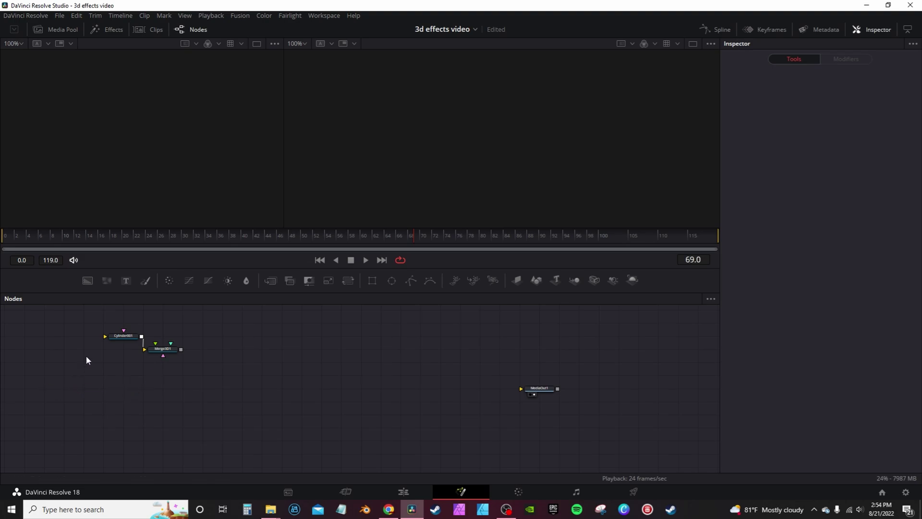
{"action": "left_click_drag", "start_coordinate": [110, 341], "coordinate": [71, 354]}
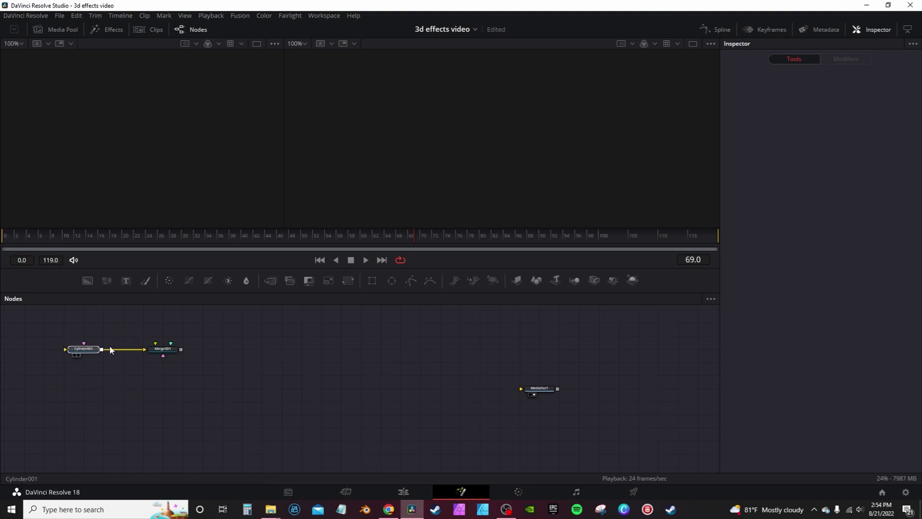
Add a Renderer3D node after Merge3D1, connect it to MediaOut1 and align it with the Merge3D1 row.
{"action": "left_click", "coordinate": [172, 352]}
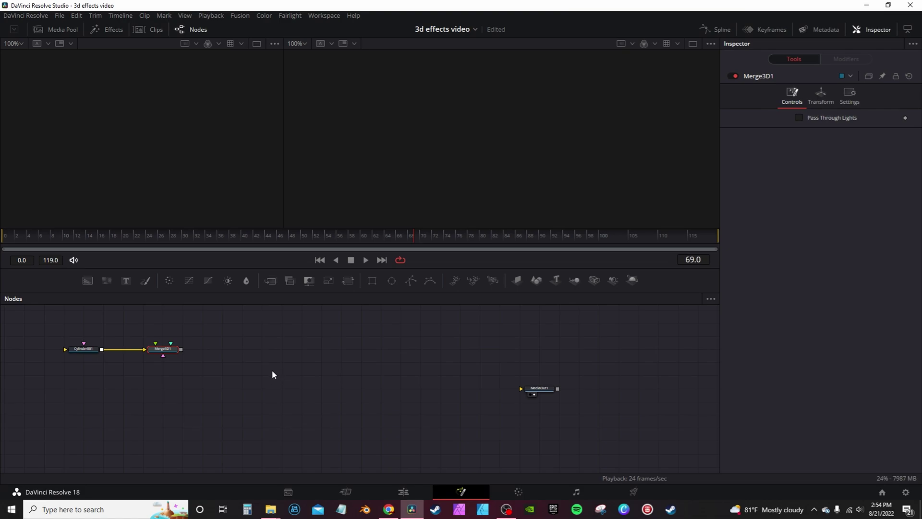
{"action": "left_click", "coordinate": [634, 281]}
{"action": "left_click_drag", "start_coordinate": [197, 351], "coordinate": [527, 389]}
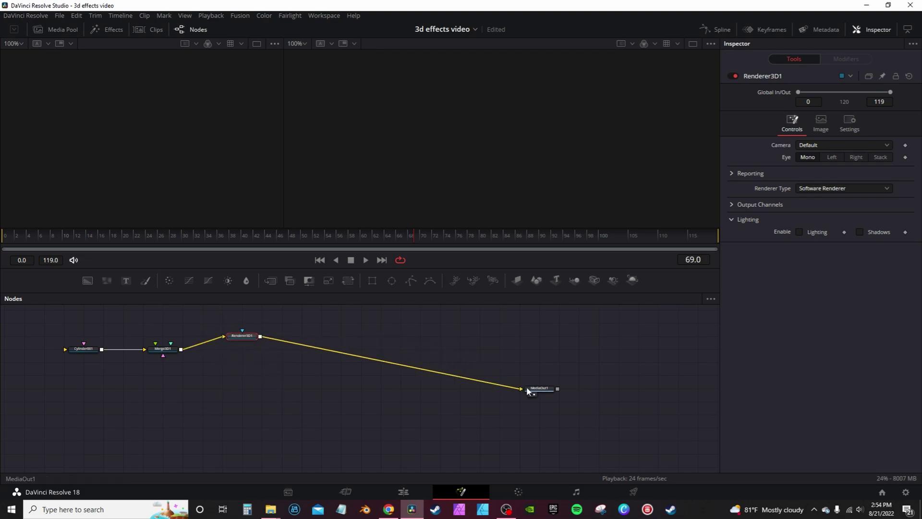
{"action": "left_click_drag", "start_coordinate": [249, 340], "coordinate": [250, 353]}
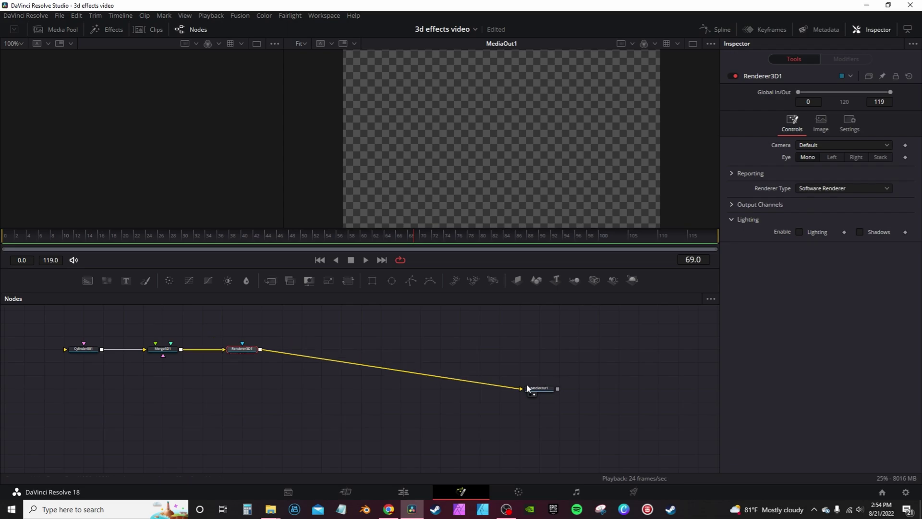
Disconnect Renderer3D1 from MediaOut1 and display Renderer3D1 in the second viewer.
{"action": "left_click_drag", "start_coordinate": [523, 388], "coordinate": [258, 350]}
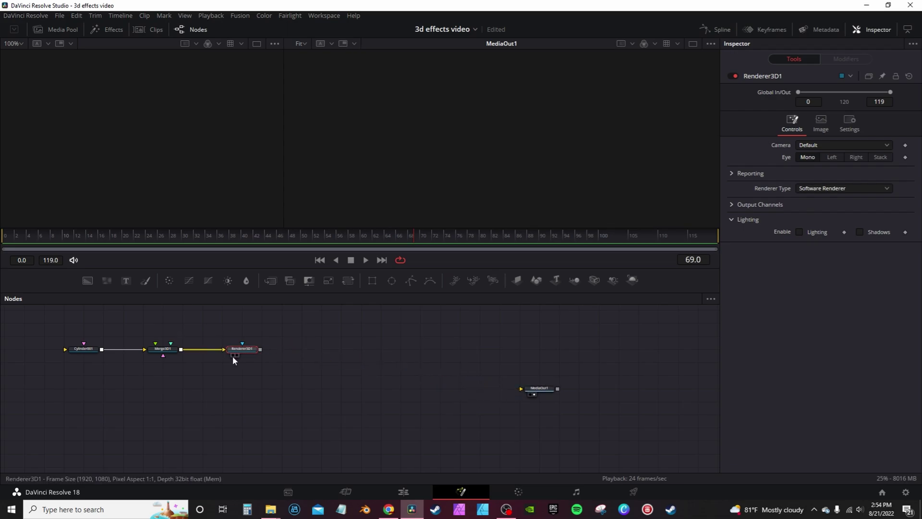
{"action": "left_click", "coordinate": [236, 355]}
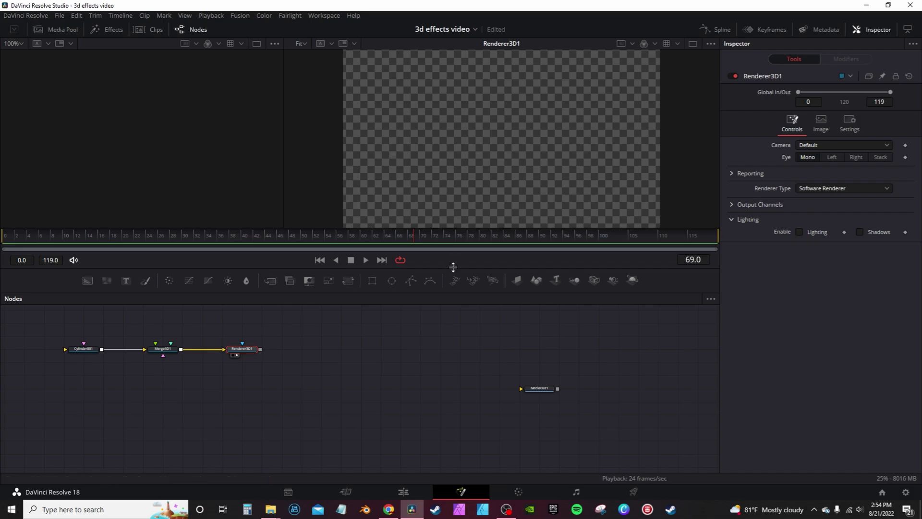
Display Merge3D1 in the first viewer and scale that view to fit the diamond model.
{"action": "left_click", "coordinate": [154, 355]}
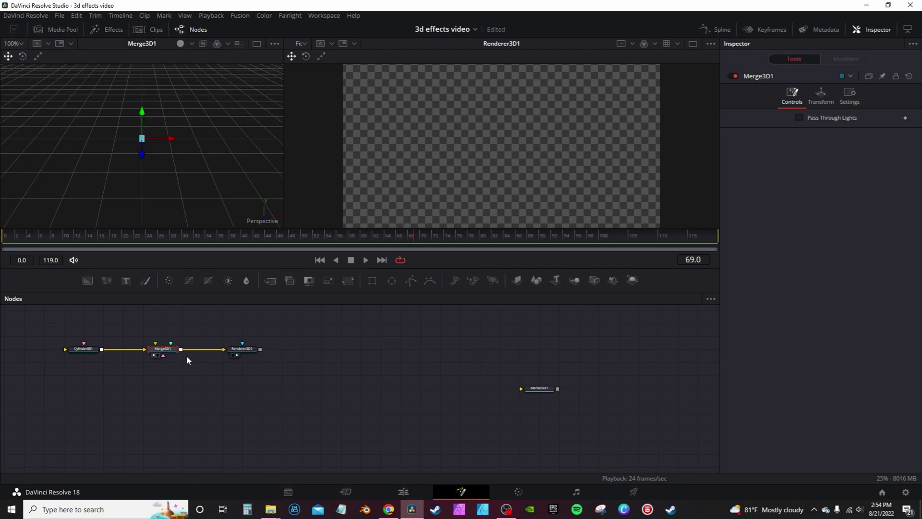
{"action": "right_click", "coordinate": [207, 142]}
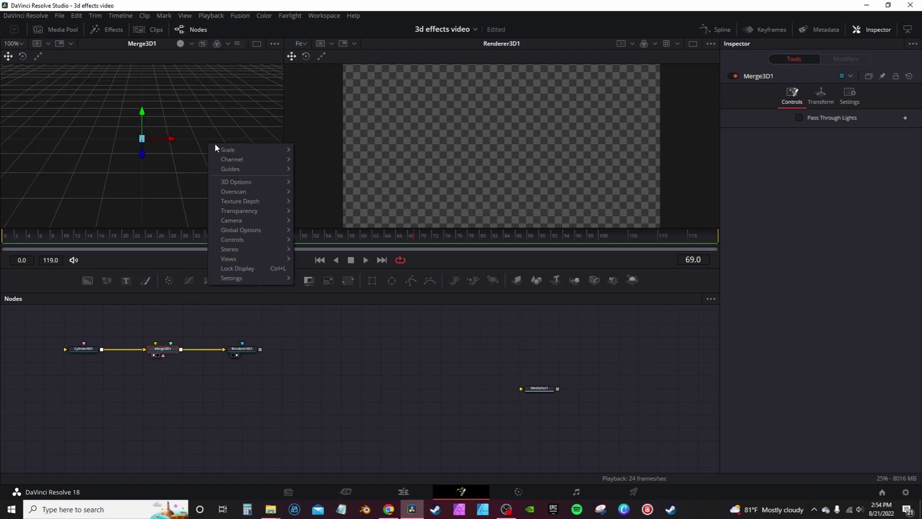
{"action": "mouse_move", "coordinate": [261, 150]}
{"action": "left_click", "coordinate": [313, 150]}
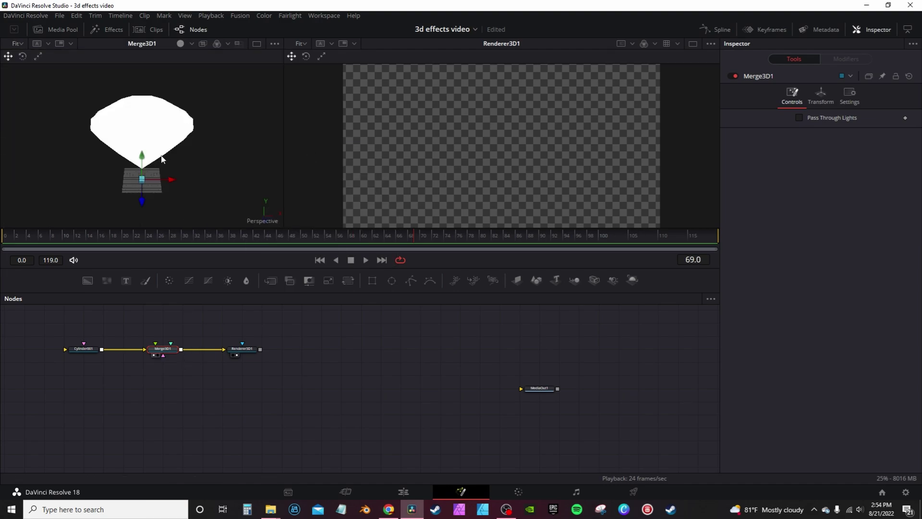
{"action": "scroll", "coordinate": [168, 154], "scroll_direction": "up", "scroll_amount": 3}
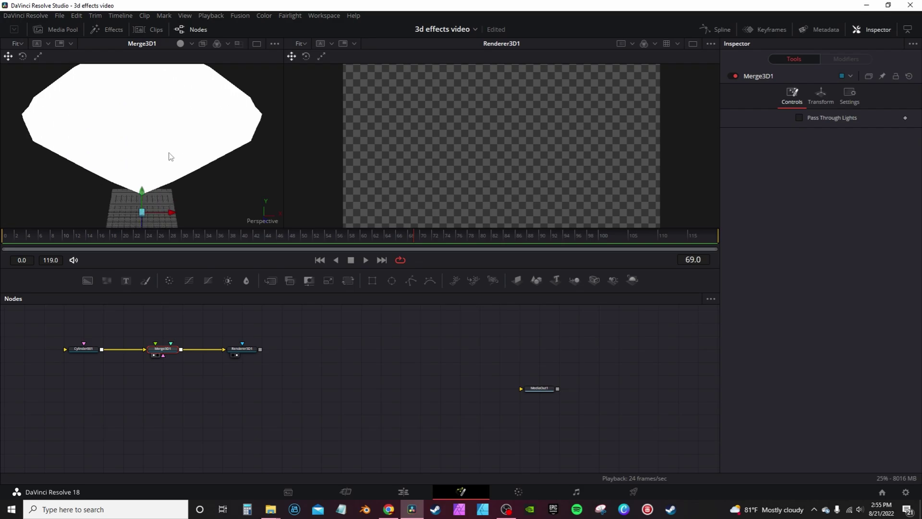
Set Cylinder001's locked X/Y/Z scale to 0.029 and its Y translation to -1.08392.
{"action": "left_click", "coordinate": [86, 349]}
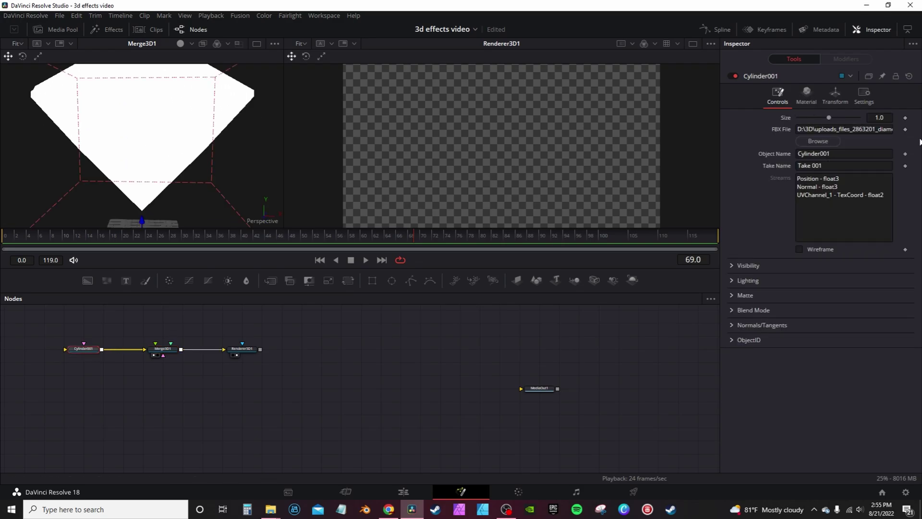
{"action": "left_click", "coordinate": [847, 104]}
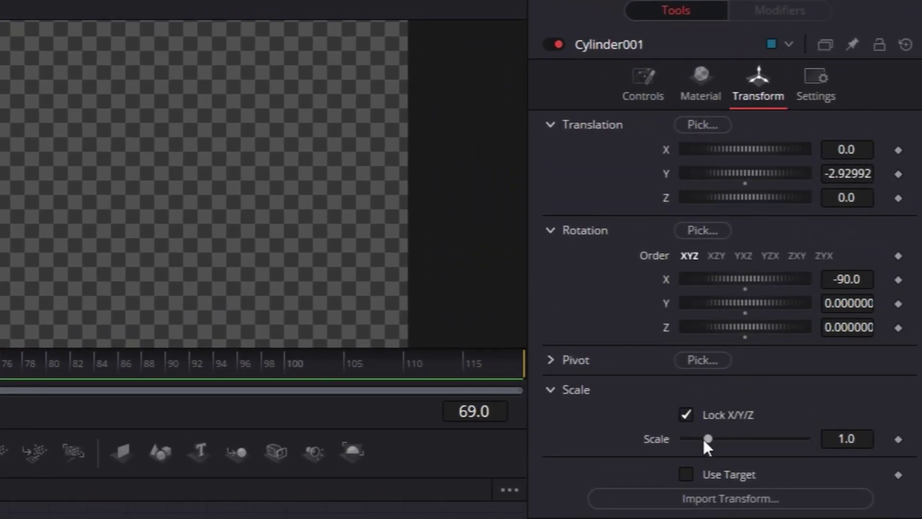
{"action": "left_click_drag", "start_coordinate": [705, 440], "coordinate": [680, 437]}
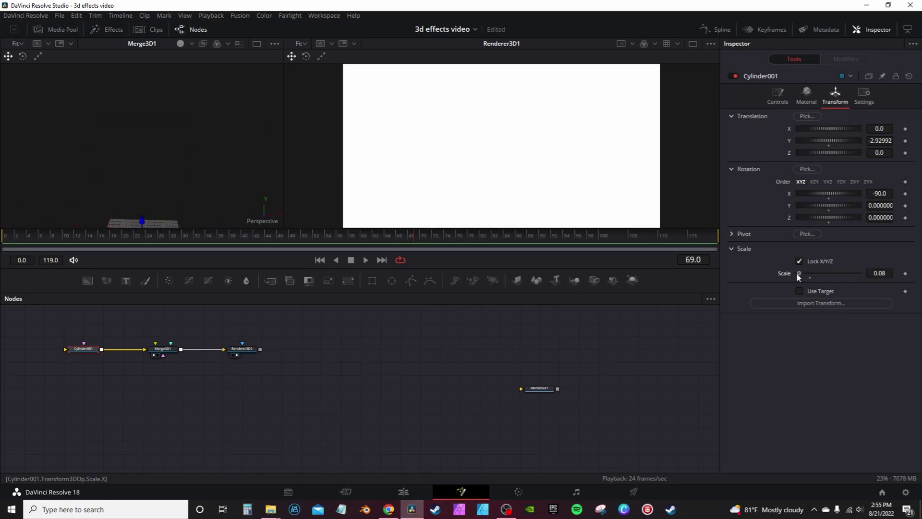
{"action": "left_click_drag", "start_coordinate": [796, 273], "coordinate": [509, 135]}
{"action": "left_click_drag", "start_coordinate": [800, 273], "coordinate": [799, 272]}
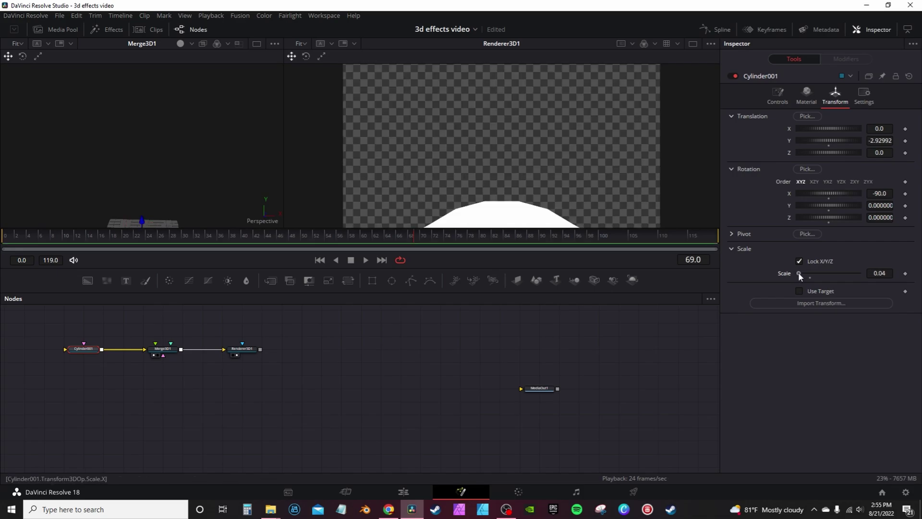
{"action": "right_click", "coordinate": [197, 154]}
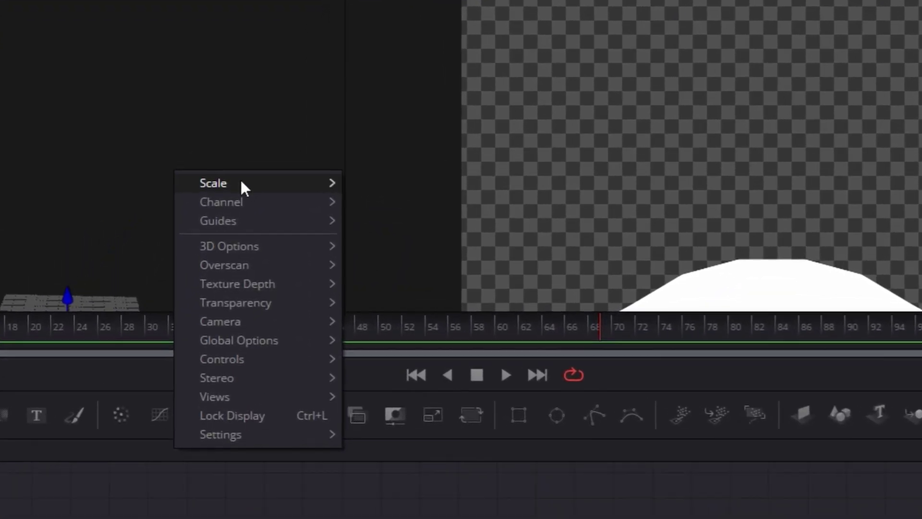
{"action": "mouse_move", "coordinate": [259, 181]}
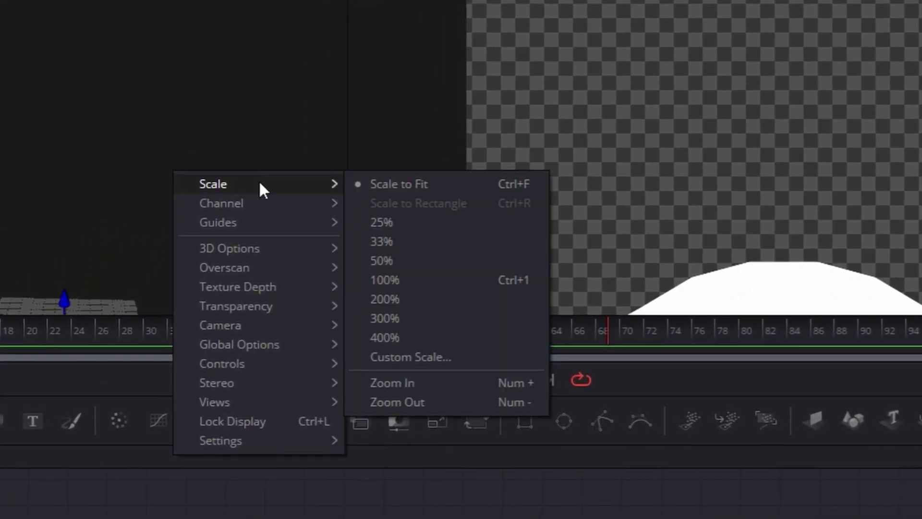
{"action": "left_click", "coordinate": [419, 184]}
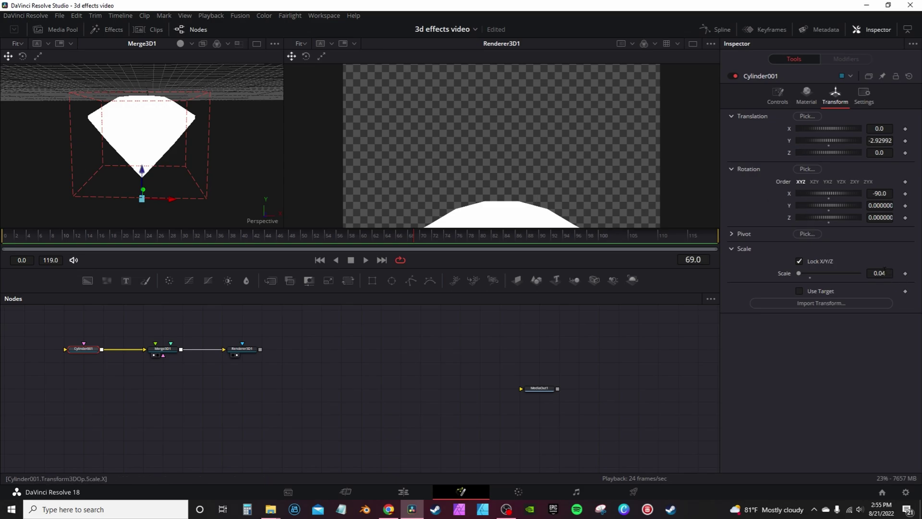
{"action": "left_click_drag", "start_coordinate": [885, 273], "coordinate": [880, 273]}
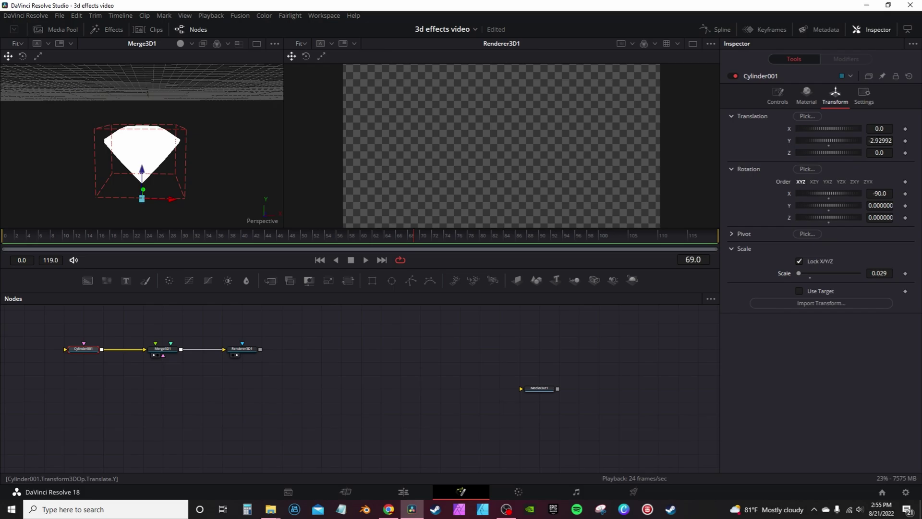
{"action": "left_click_drag", "start_coordinate": [873, 142], "coordinate": [916, 140]}
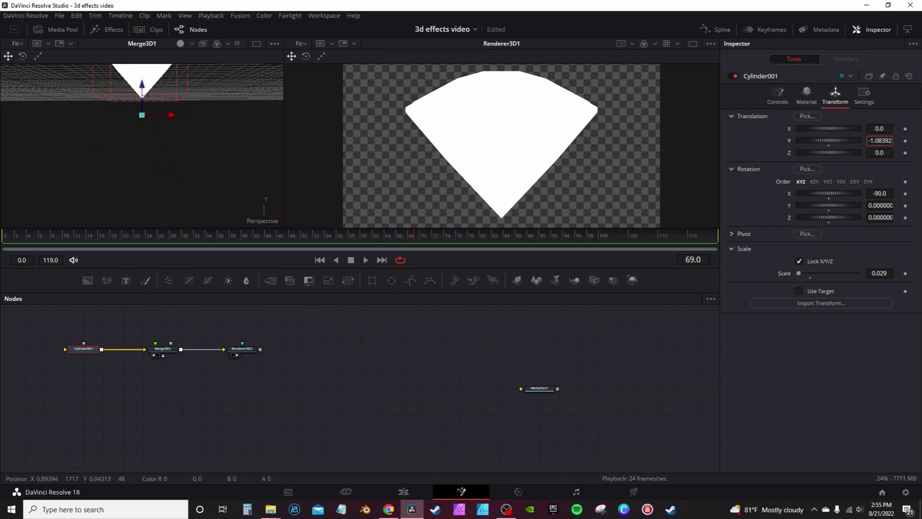
Reduce Cylinder001's locked X/Y/Z scale to 0.009 and set its Y translation to about -0.28.
{"action": "left_click_drag", "start_coordinate": [880, 273], "coordinate": [866, 273]}
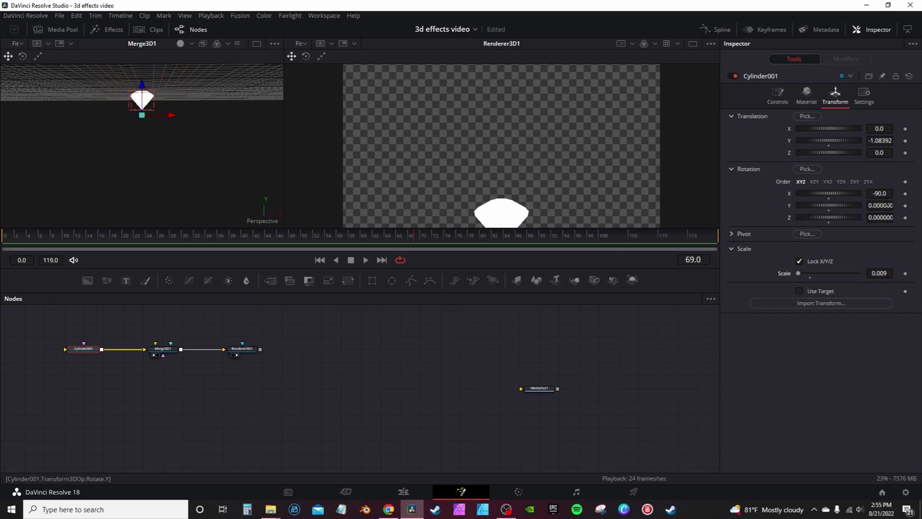
{"action": "left_click_drag", "start_coordinate": [878, 144], "coordinate": [916, 143]}
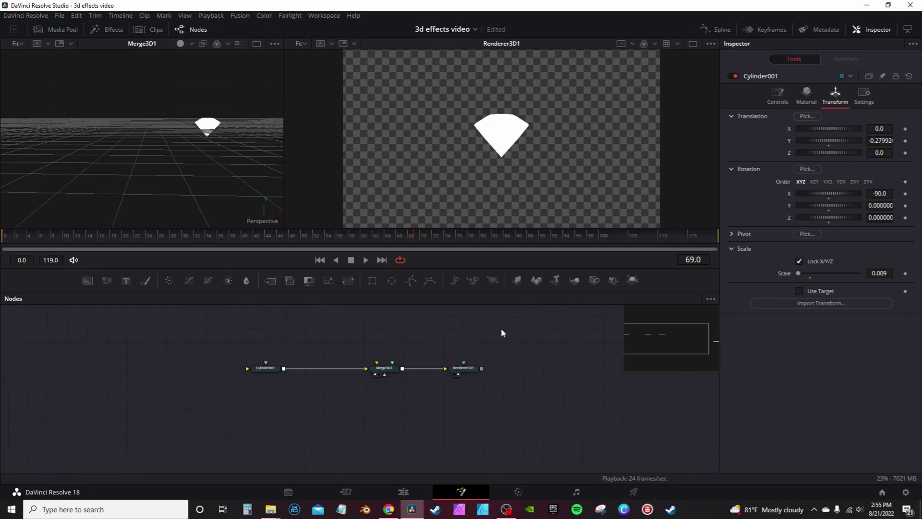
Add a Replace Material 3D node between Cylinder001 and Merge3D1.
{"action": "key", "text": "shift+space"}
{"action": "type", "text": "du"}
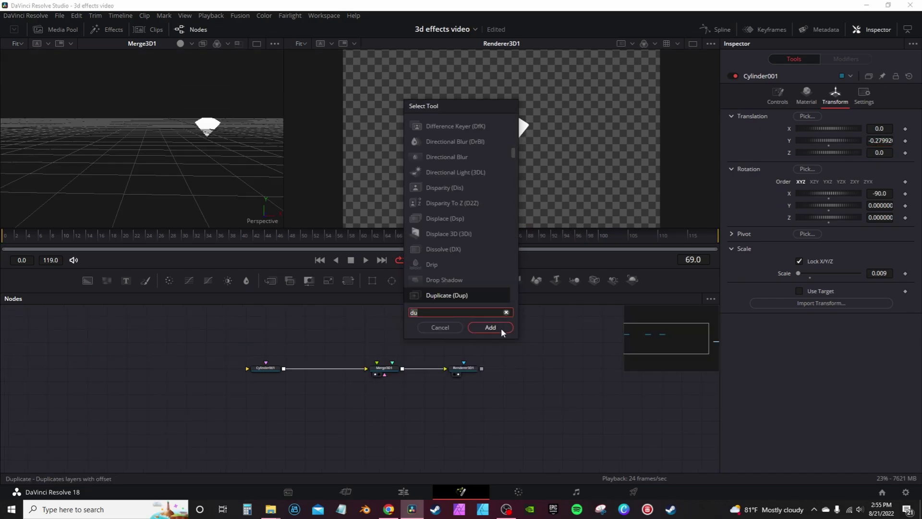
{"action": "key", "text": "BackSpace"}
{"action": "key", "text": "BackSpace"}
{"action": "type", "text": "MAT"}
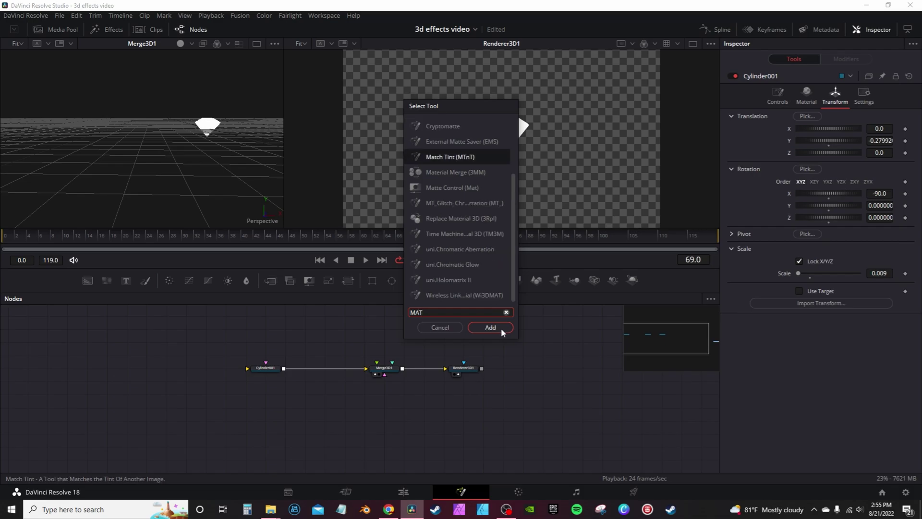
{"action": "key", "text": "Down"}
{"action": "key", "text": "Down"}
{"action": "key", "text": "Down"}
{"action": "key", "text": "Down"}
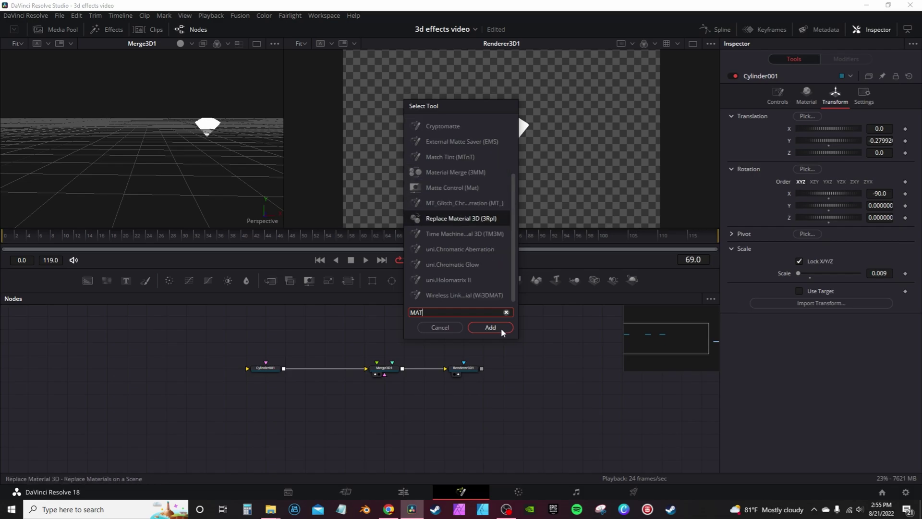
{"action": "left_click", "coordinate": [500, 327]}
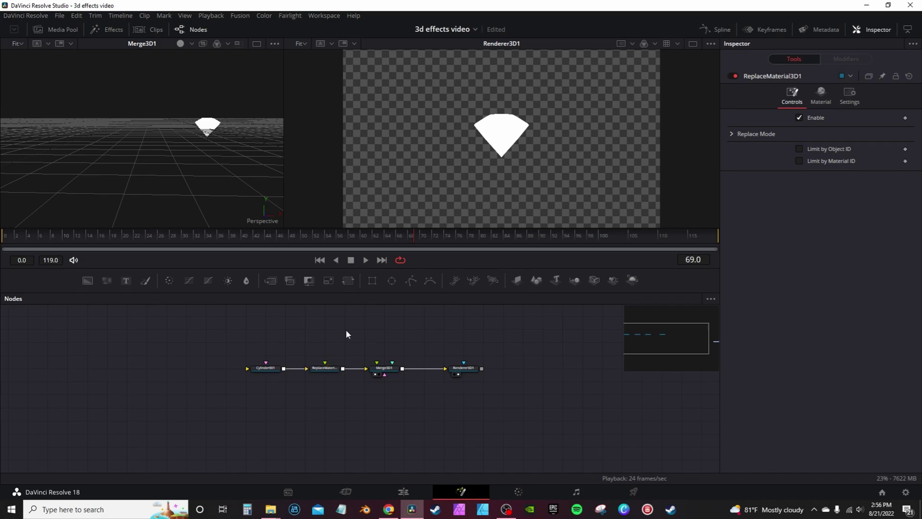
Add a kas_Chrome material node above the node chain.
{"action": "key", "text": "shift+space"}
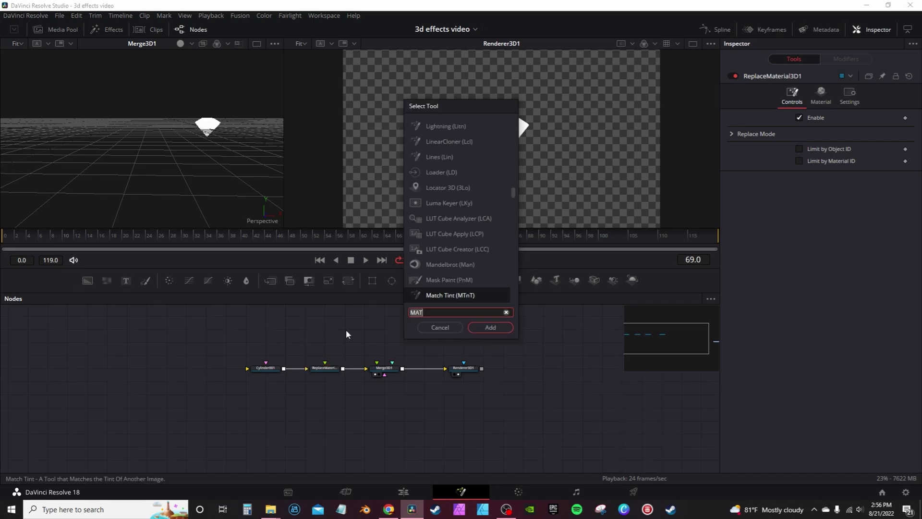
{"action": "type", "text": "KAS"}
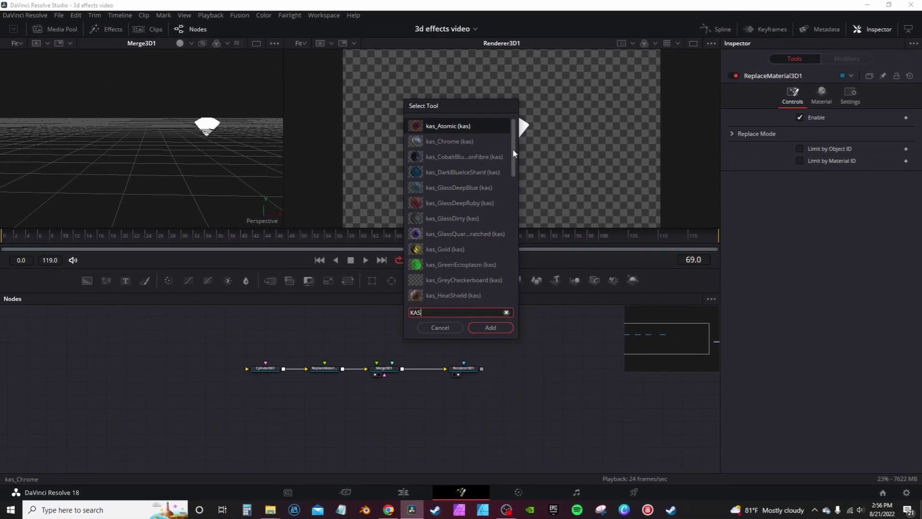
{"action": "left_click_drag", "start_coordinate": [513, 150], "coordinate": [451, 91]}
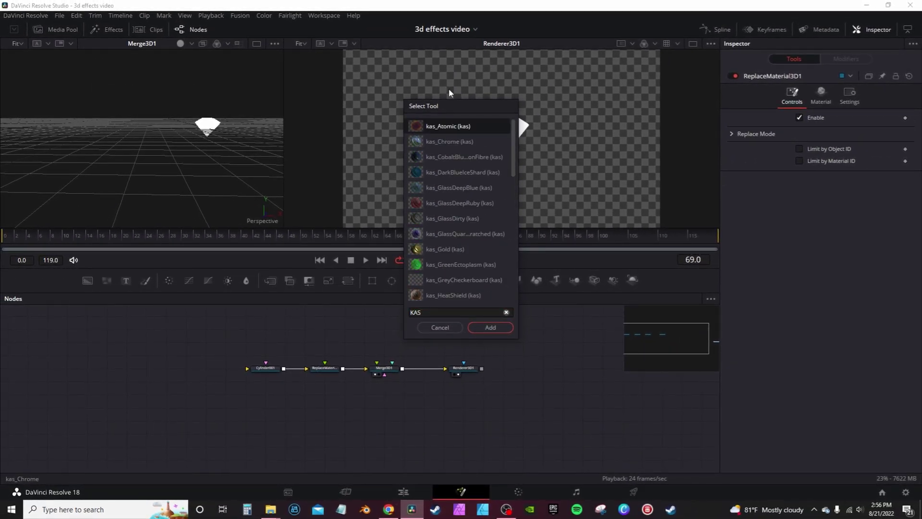
{"action": "left_click", "coordinate": [444, 143]}
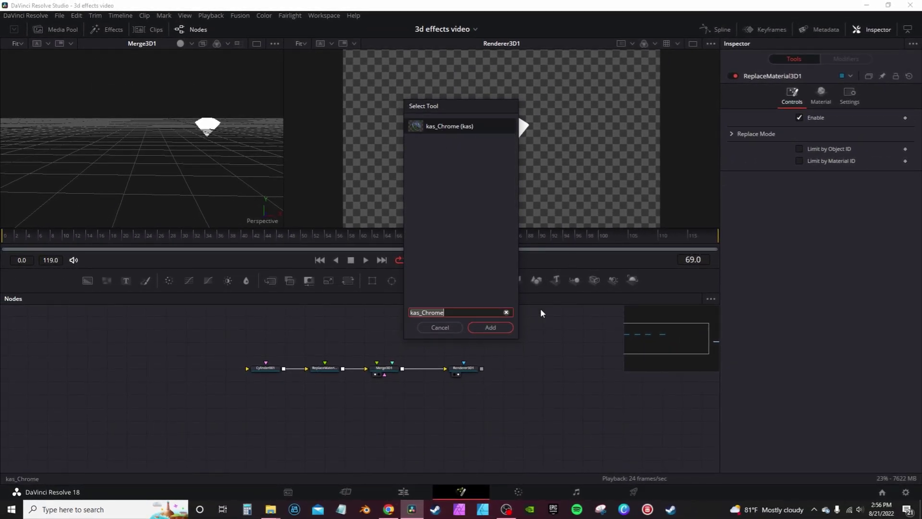
{"action": "left_click", "coordinate": [501, 326]}
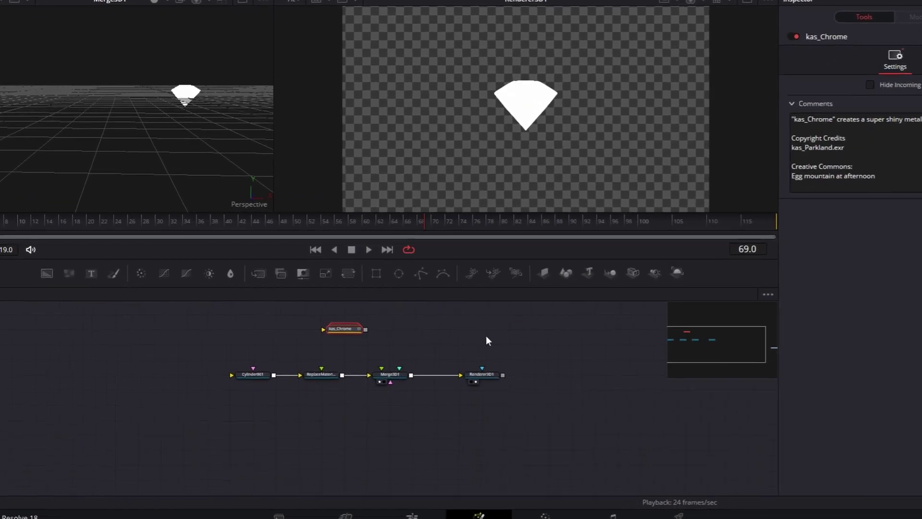
Check the nodes inside the kas_Chrome group, then connect its output to ReplaceMaterial3D1's material input.
{"action": "left_click", "coordinate": [359, 329]}
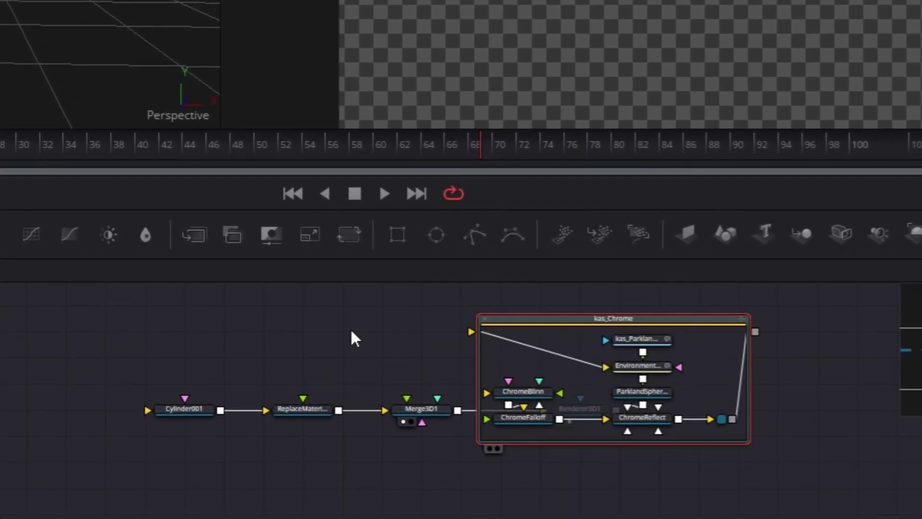
{"action": "left_click", "coordinate": [485, 319]}
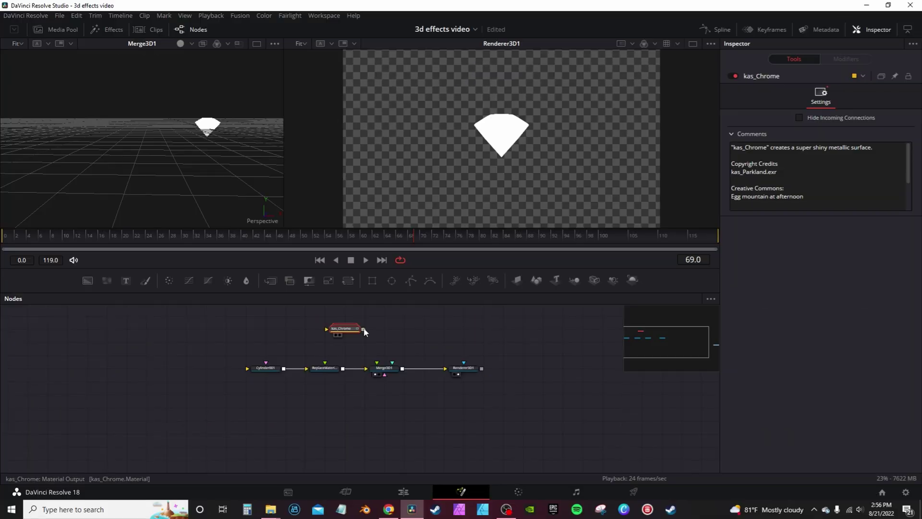
{"action": "left_click_drag", "start_coordinate": [322, 370], "coordinate": [326, 375]}
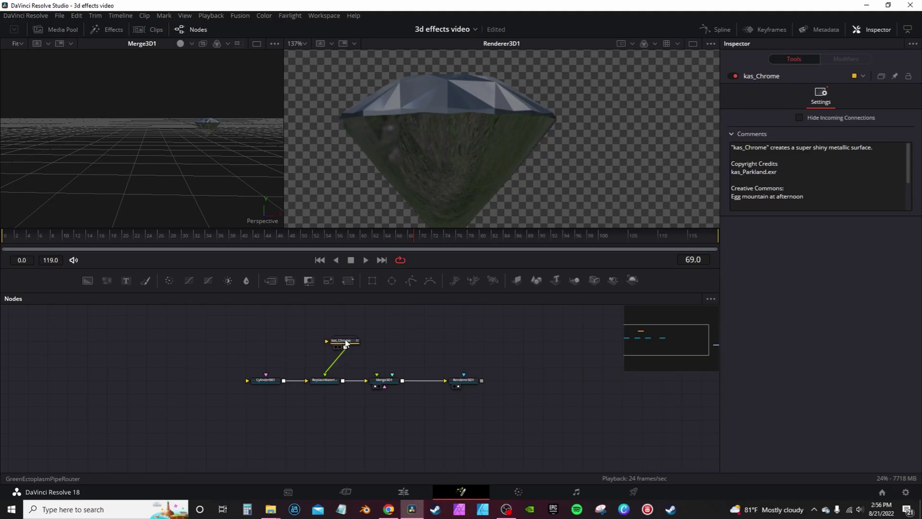
Expand the kas_Chrome group and show its EnvironmentMapInputSwitchElseFuse node in the first viewer.
{"action": "double_click", "coordinate": [346, 342]}
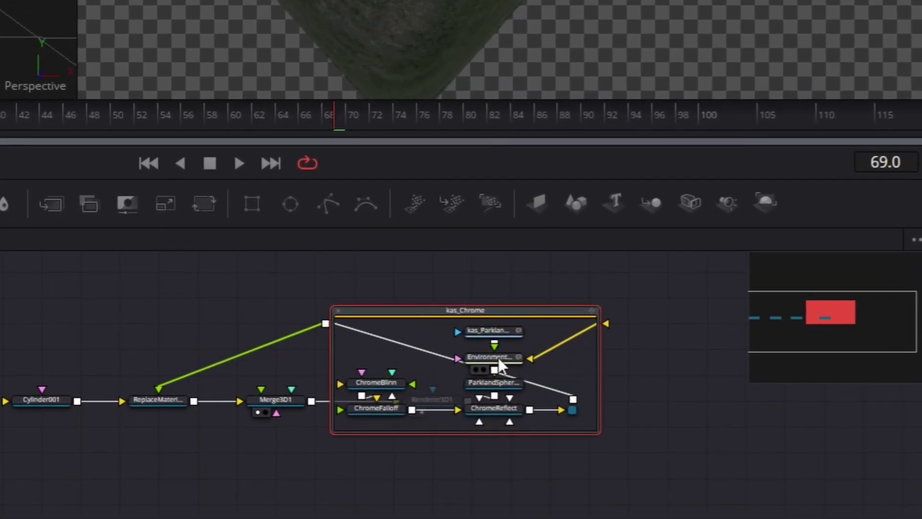
{"action": "left_click", "coordinate": [498, 360]}
{"action": "left_click", "coordinate": [477, 369]}
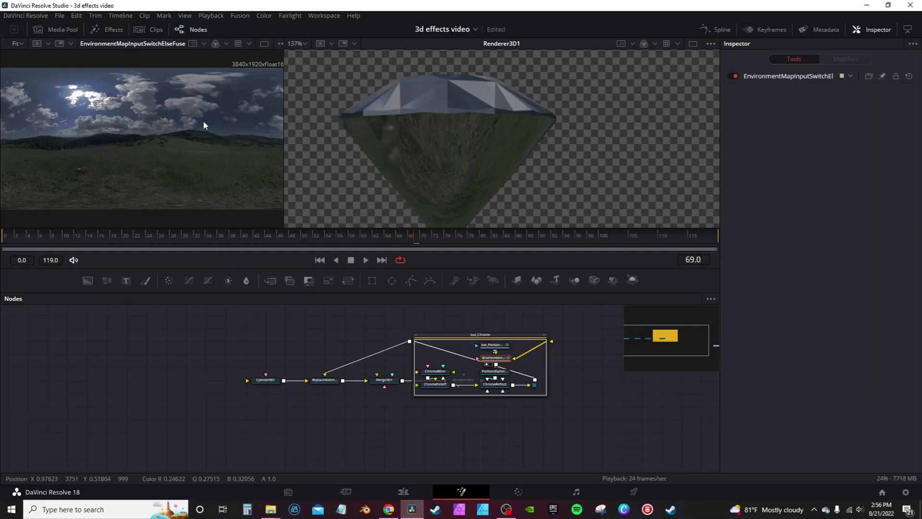
{"action": "mouse_move", "coordinate": [92, 116]}
{"action": "left_mouse_down"}
{"action": "mouse_move", "coordinate": [209, 117]}
{"action": "mouse_move", "coordinate": [89, 120]}
{"action": "left_mouse_up"}
{"action": "scroll", "coordinate": [92, 119], "scroll_direction": "down", "scroll_amount": 1}
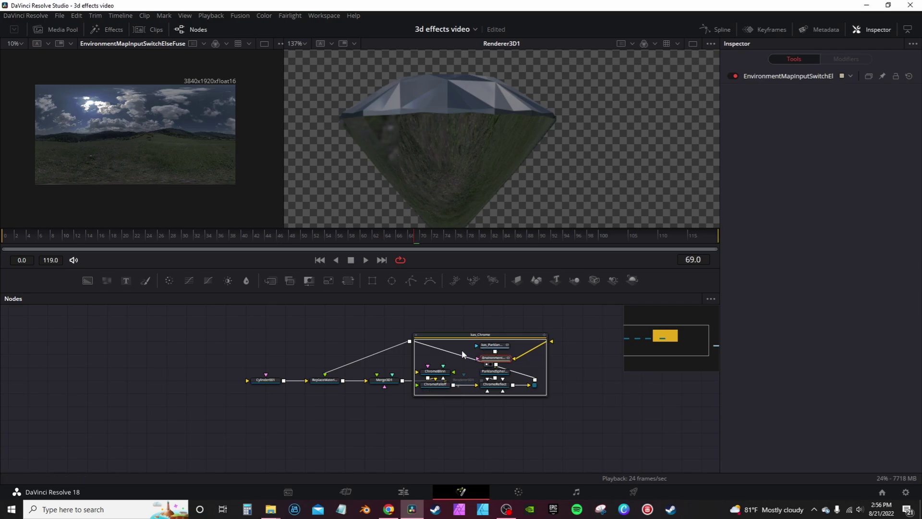
Replace kas_ParklandLoader's source image with 8001.jpg from the D:\3D\low-poly-background folder.
{"action": "scroll", "coordinate": [450, 348], "scroll_direction": "up", "scroll_amount": 5}
{"action": "left_click_drag", "start_coordinate": [363, 346], "coordinate": [245, 346]}
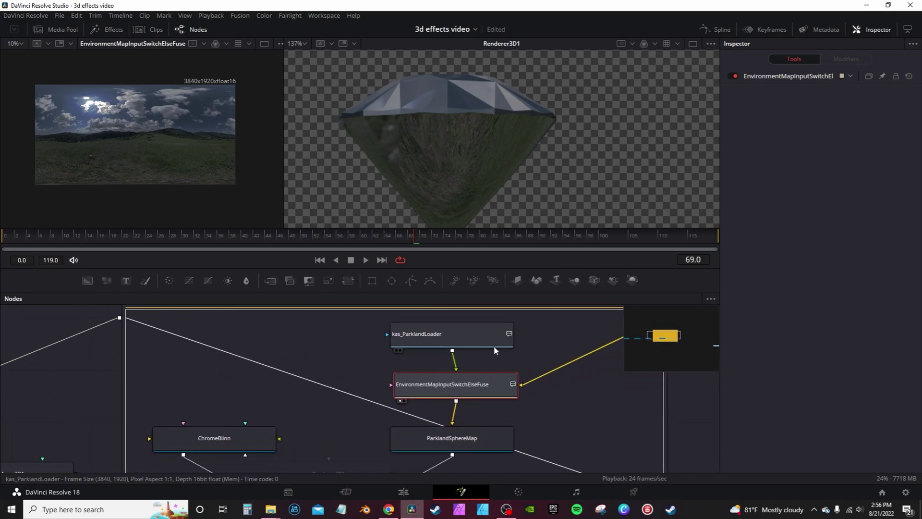
{"action": "left_click", "coordinate": [414, 337]}
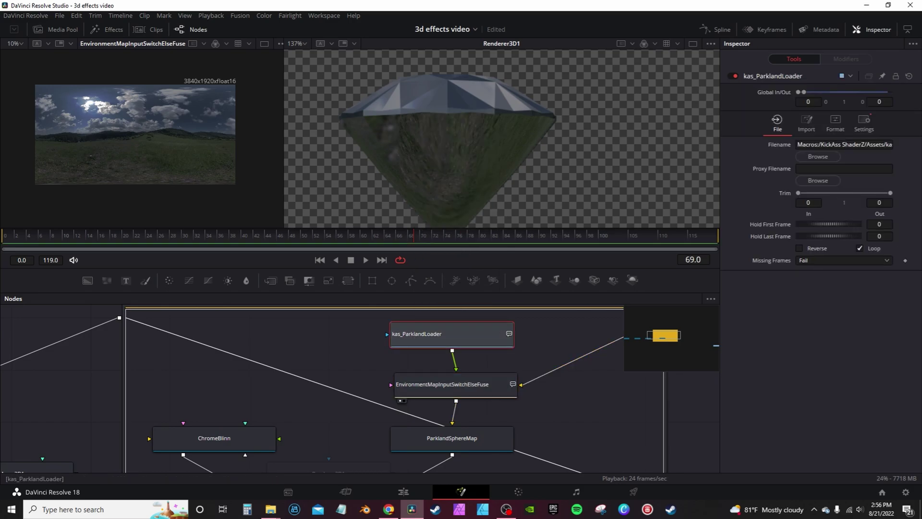
{"action": "left_click", "coordinate": [819, 157]}
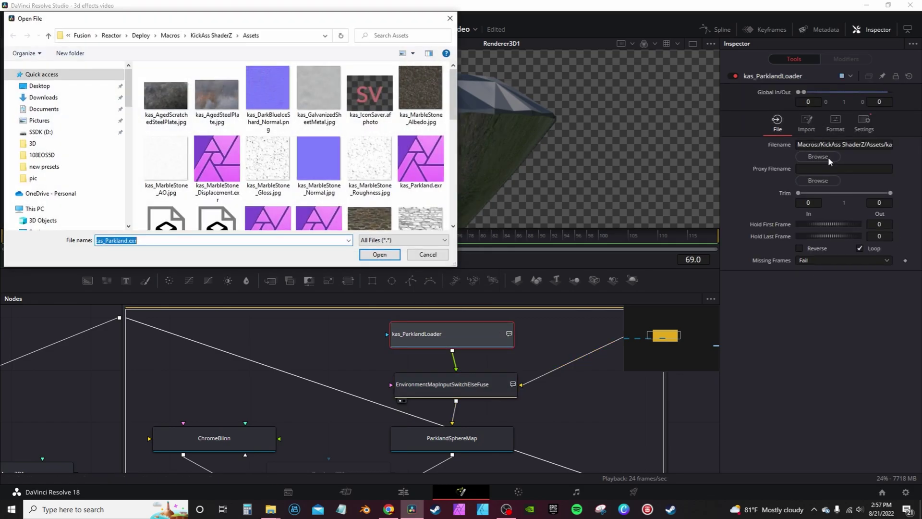
{"action": "scroll", "coordinate": [279, 128], "scroll_direction": "down", "scroll_amount": 3}
{"action": "scroll", "coordinate": [307, 128], "scroll_direction": "up", "scroll_amount": 3}
{"action": "scroll", "coordinate": [317, 129], "scroll_direction": "down", "scroll_amount": 3}
{"action": "scroll", "coordinate": [314, 131], "scroll_direction": "up", "scroll_amount": 3}
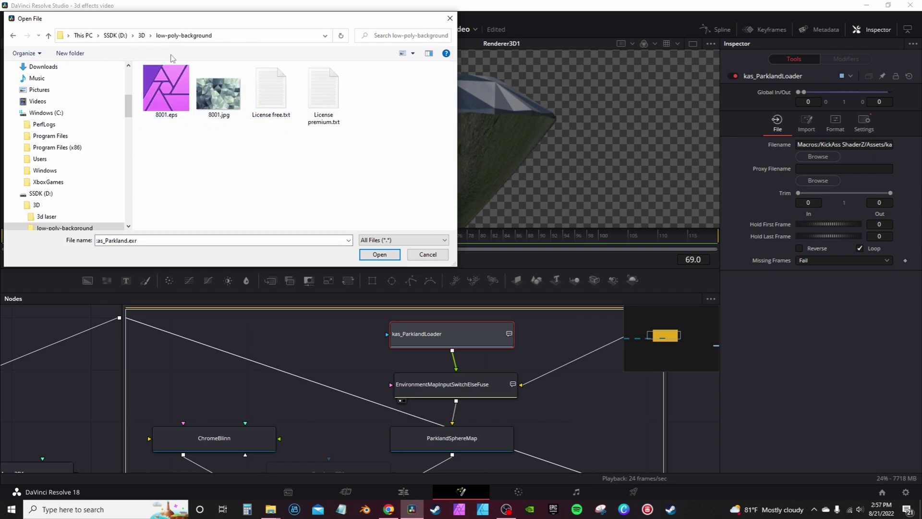
{"action": "left_click", "coordinate": [214, 98]}
{"action": "left_click", "coordinate": [379, 254]}
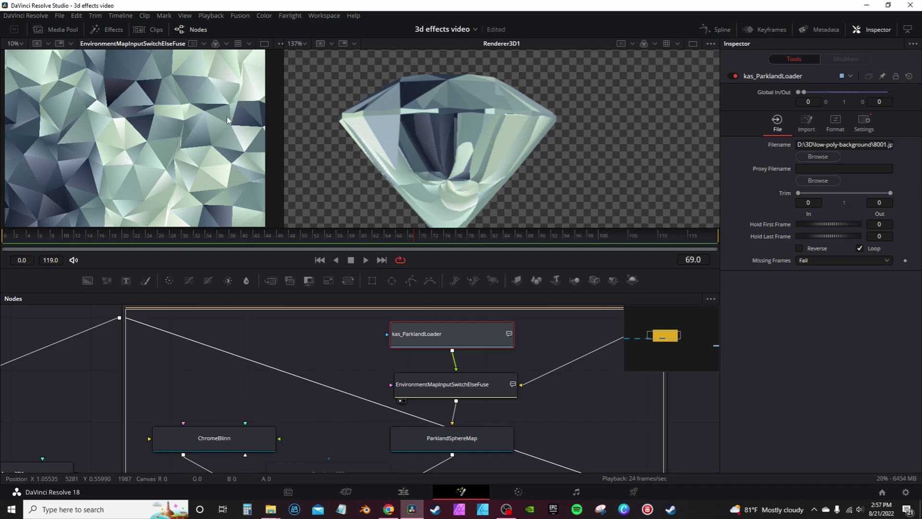
Inspect the retextured diamond and environment image as a whole, then collapse the kas_Chrome group.
{"action": "scroll", "coordinate": [424, 117], "scroll_direction": "down", "scroll_amount": 5}
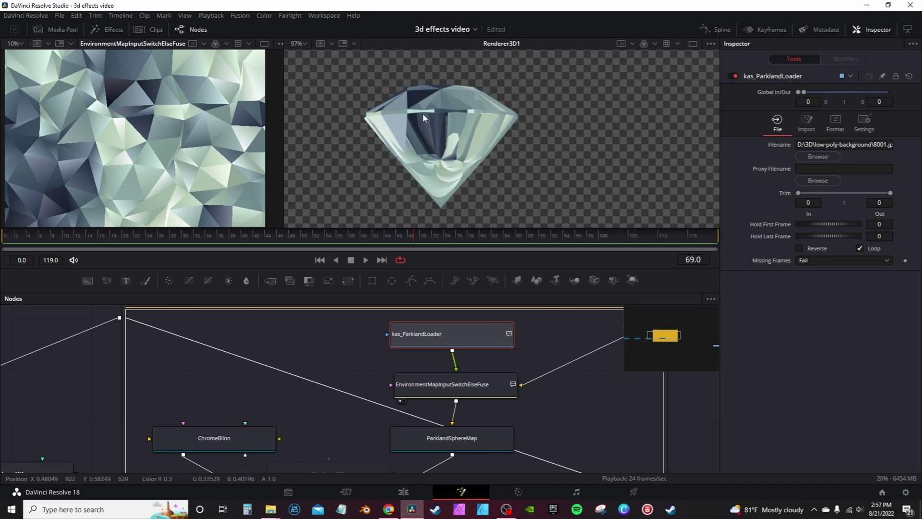
{"action": "scroll", "coordinate": [151, 121], "scroll_direction": "down", "scroll_amount": 3}
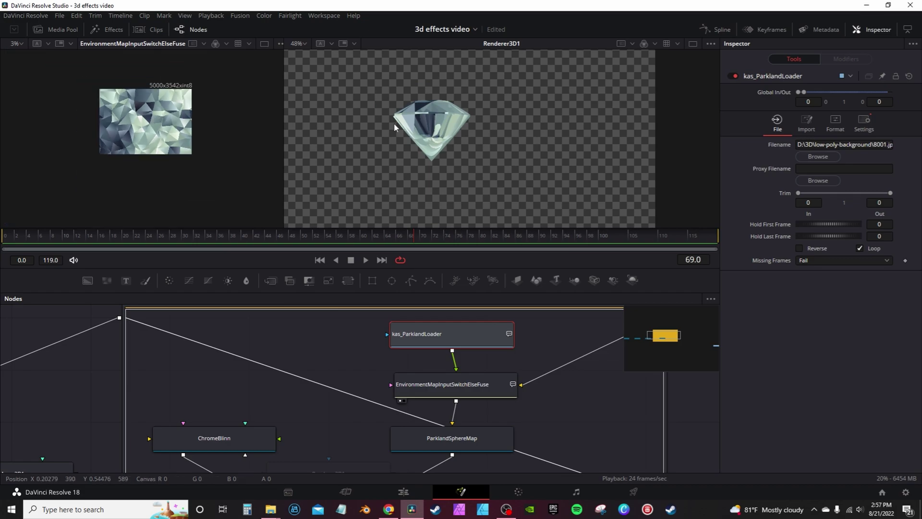
{"action": "left_click_drag", "start_coordinate": [130, 307], "coordinate": [120, 365]}
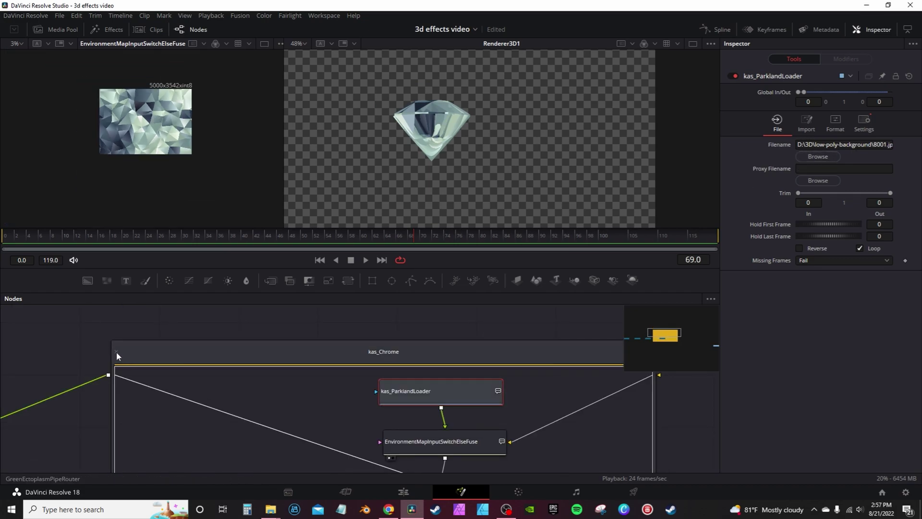
{"action": "left_click", "coordinate": [117, 352]}
Display Merge3D1 in the first viewer, scaled to fit, and inspect the diamond's facets from above.
{"action": "scroll", "coordinate": [346, 341], "scroll_direction": "down", "scroll_amount": 4}
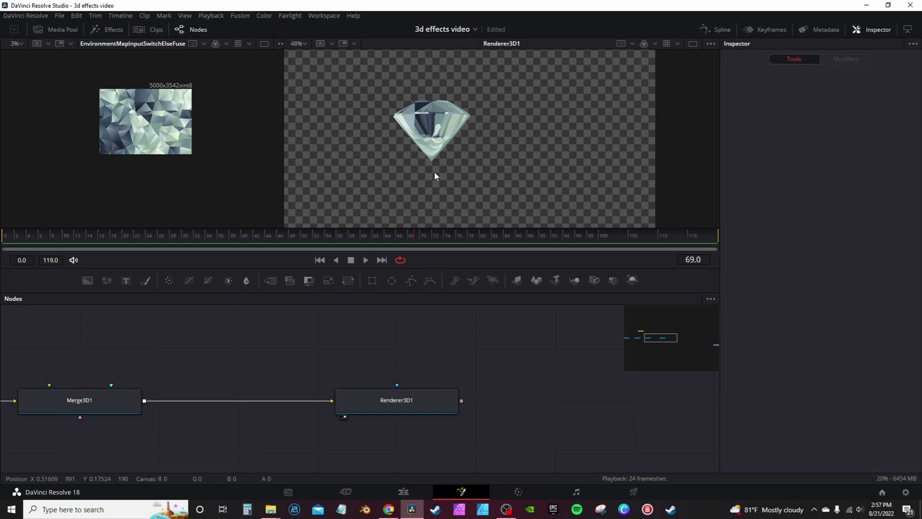
{"action": "scroll", "coordinate": [206, 346], "scroll_direction": "down", "scroll_amount": 2}
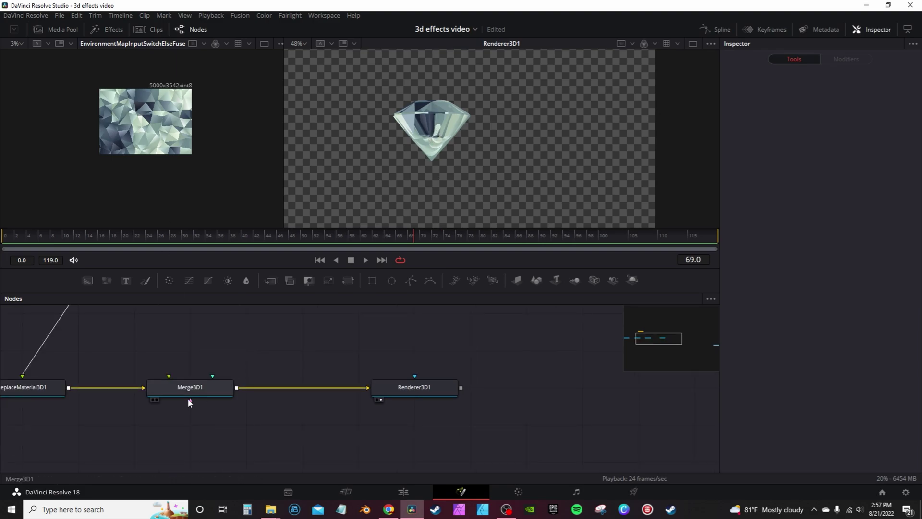
{"action": "left_click", "coordinate": [153, 399]}
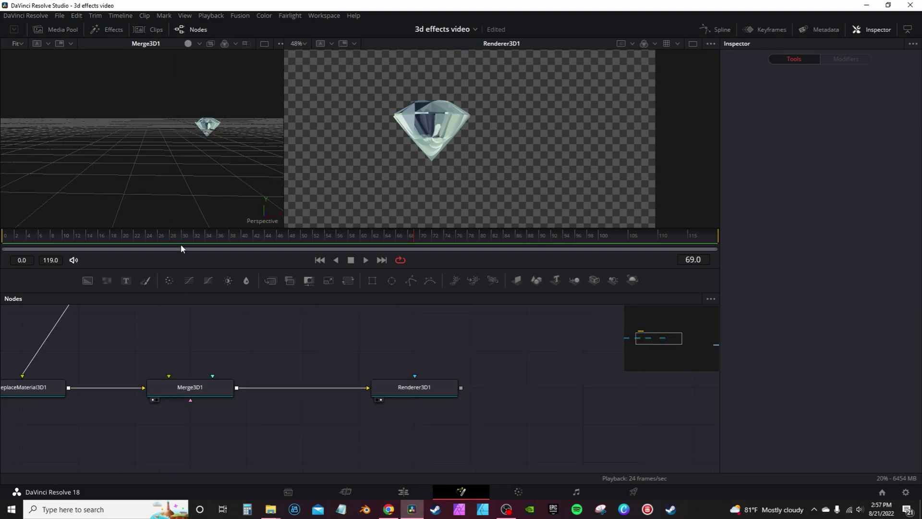
{"action": "right_click", "coordinate": [209, 136]}
{"action": "mouse_move", "coordinate": [240, 142]}
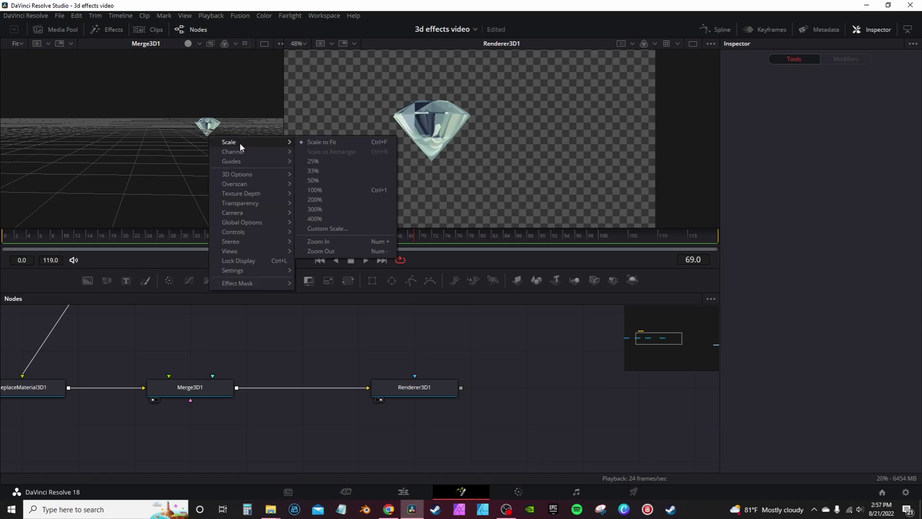
{"action": "left_click", "coordinate": [319, 143]}
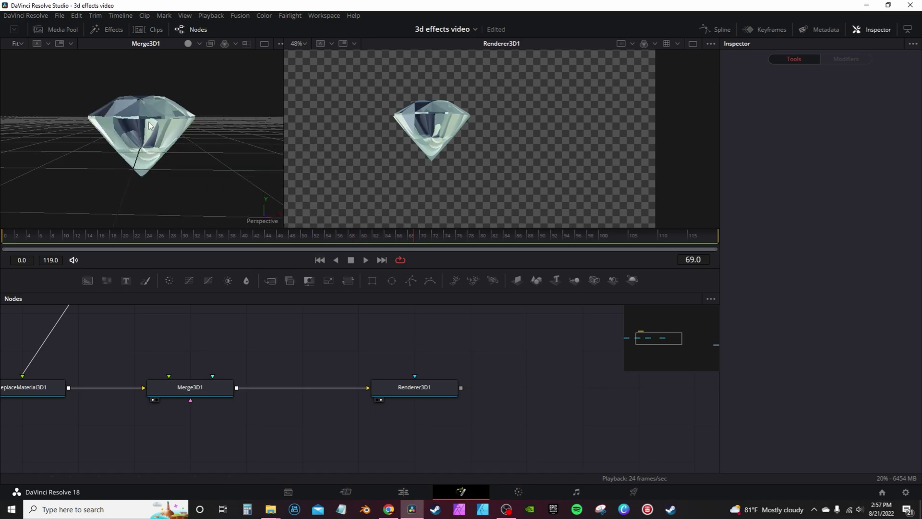
{"action": "left_click_drag", "start_coordinate": [149, 126], "coordinate": [83, 255]}
{"action": "right_click", "coordinate": [84, 255]}
{"action": "left_click_drag", "start_coordinate": [82, 192], "coordinate": [60, 127]}
Move Renderer3D1 closer to Merge3D1 and add a Sharpen node after it.
{"action": "left_click_drag", "start_coordinate": [404, 384], "coordinate": [291, 382]}
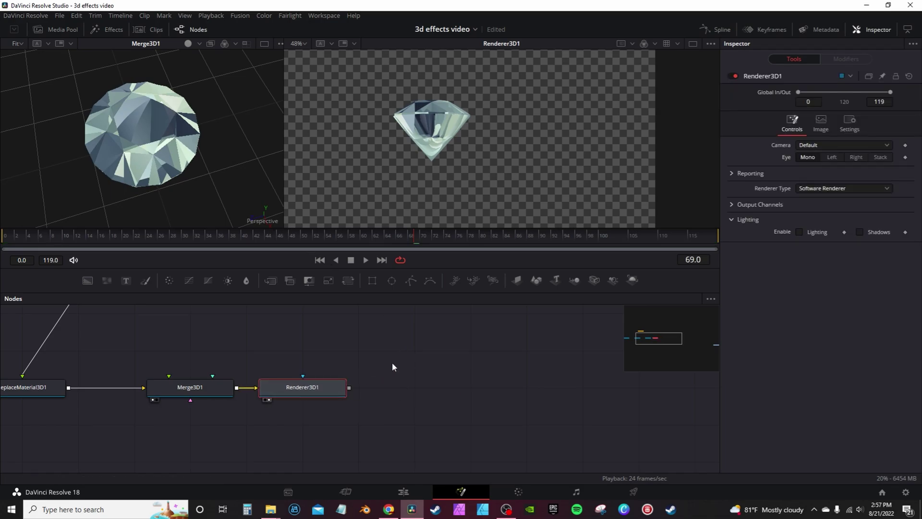
{"action": "key", "text": "shift+space"}
{"action": "type", "text": "SHA"}
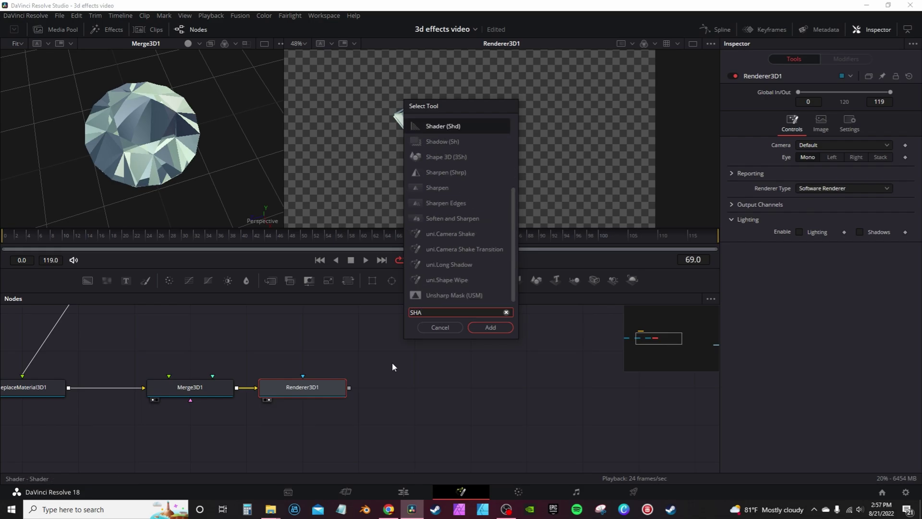
{"action": "key", "text": "Down"}
{"action": "key", "text": "Down"}
{"action": "key", "text": "Down"}
{"action": "key", "text": "Return"}
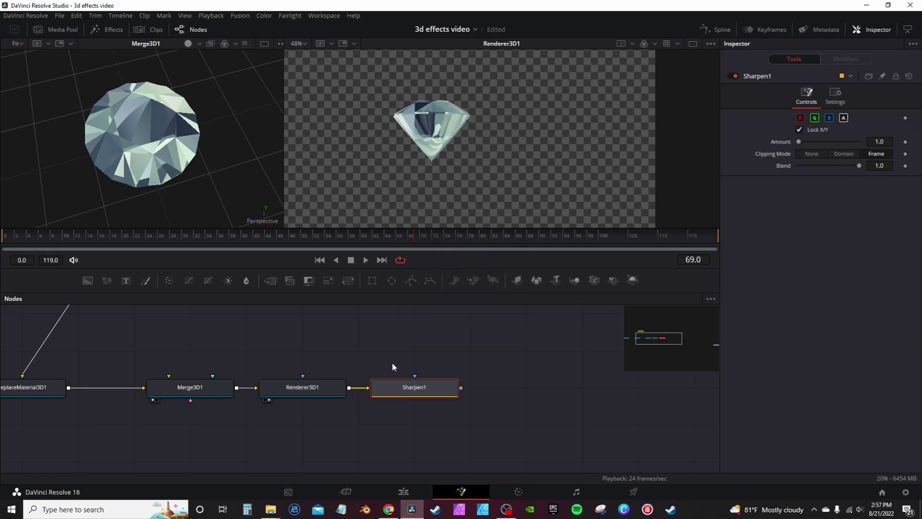
Show Sharpen1 in the second viewer, raise its Amount moderately above 1.0 and reduce its Blend below 1.0.
{"action": "left_click_drag", "start_coordinate": [799, 142], "coordinate": [824, 142]}
{"action": "left_click", "coordinate": [381, 399]}
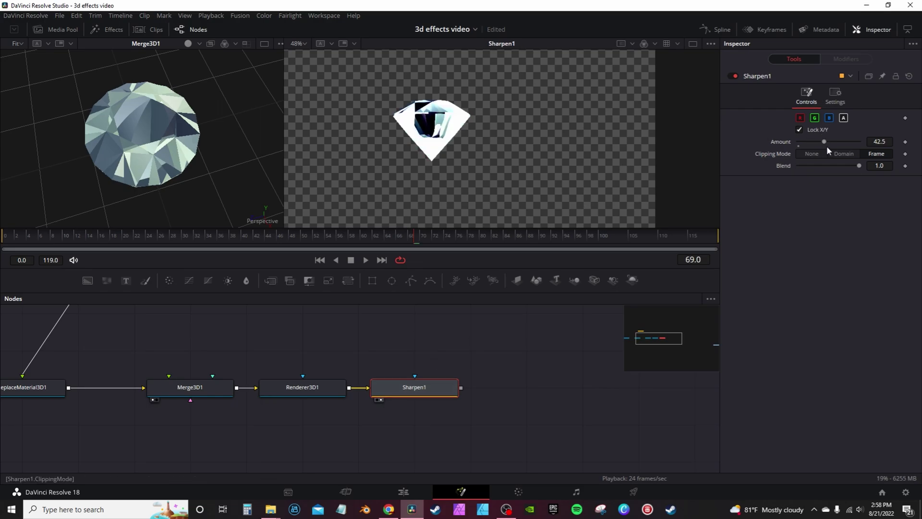
{"action": "left_click_drag", "start_coordinate": [826, 142], "coordinate": [806, 141]}
{"action": "left_click_drag", "start_coordinate": [859, 166], "coordinate": [828, 167]}
{"action": "left_click_drag", "start_coordinate": [158, 136], "coordinate": [333, 172]}
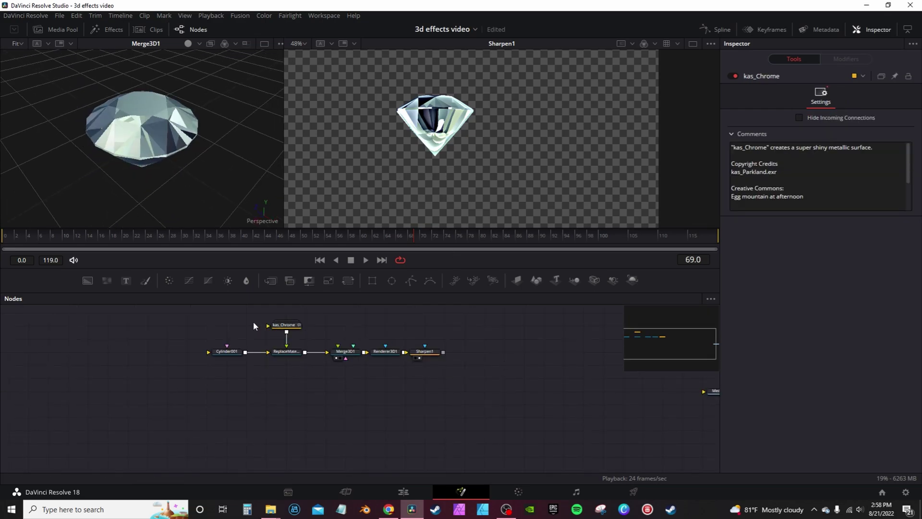
Enclose all the diamond nodes, from Cylinder001 and kas_Chrome through Sharpen1, in an Underlay and move the group slightly up in the graph.
{"action": "left_click_drag", "start_coordinate": [177, 312], "coordinate": [494, 387]}
{"action": "key", "text": "shift+space"}
{"action": "type", "text": "SHA"}
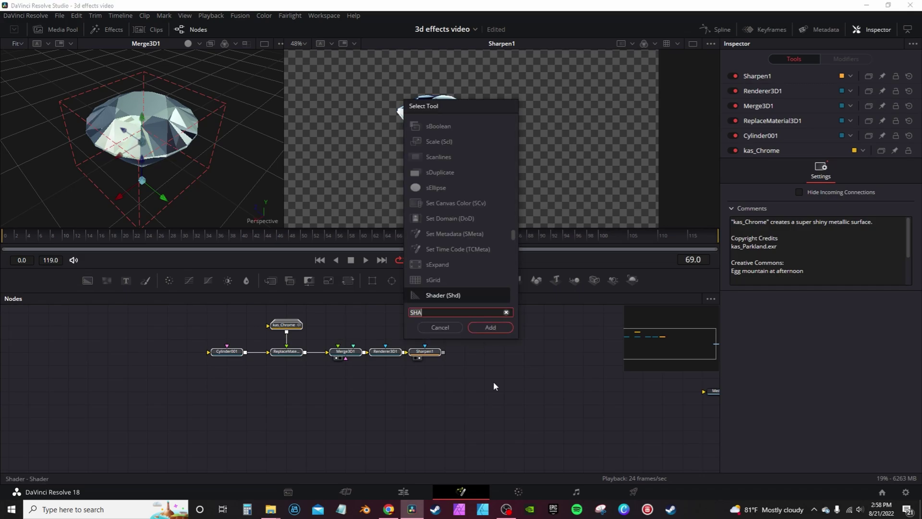
{"action": "key", "text": "BackSpace"}
{"action": "key", "text": "BackSpace"}
{"action": "key", "text": "BackSpace"}
{"action": "type", "text": "UND"}
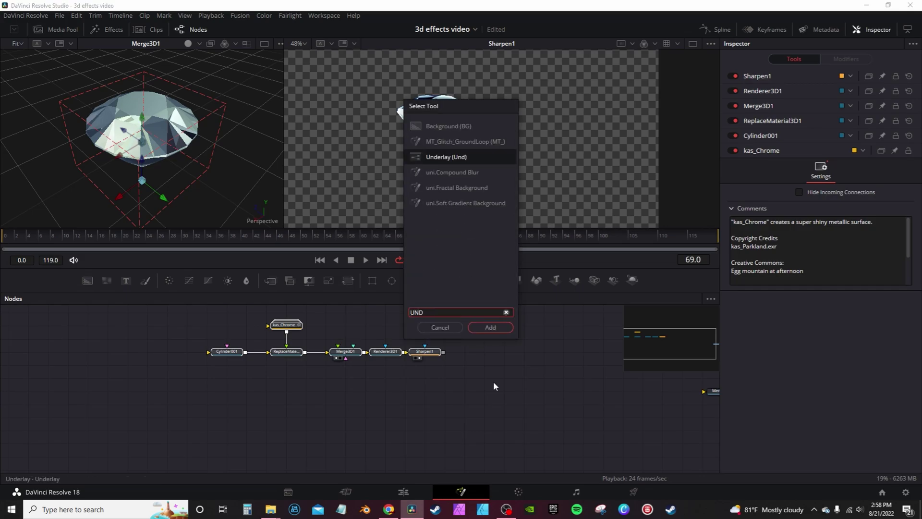
{"action": "key", "text": "Return"}
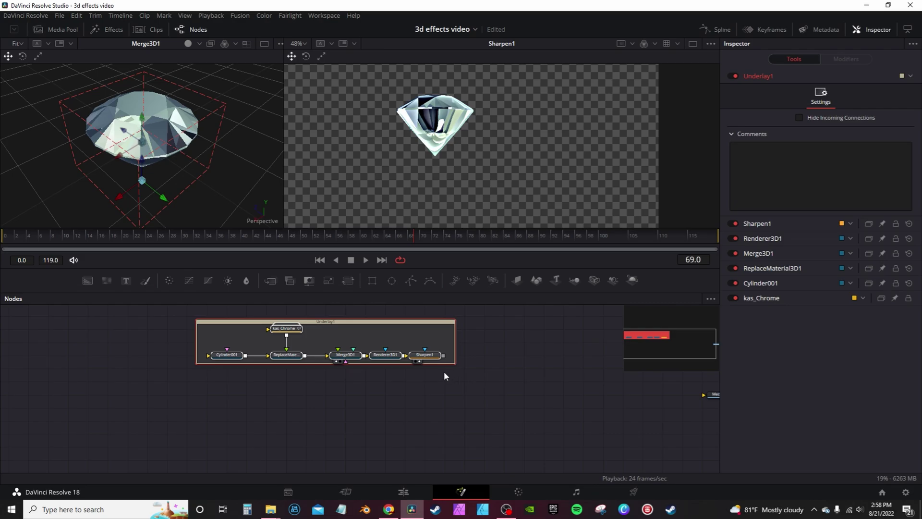
{"action": "left_click_drag", "start_coordinate": [393, 323], "coordinate": [433, 311]}
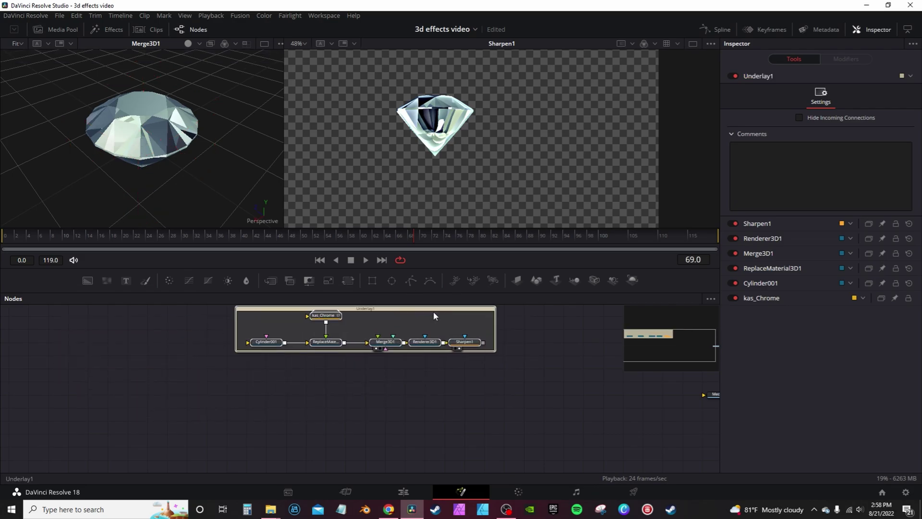
{"action": "left_click", "coordinate": [456, 407]}
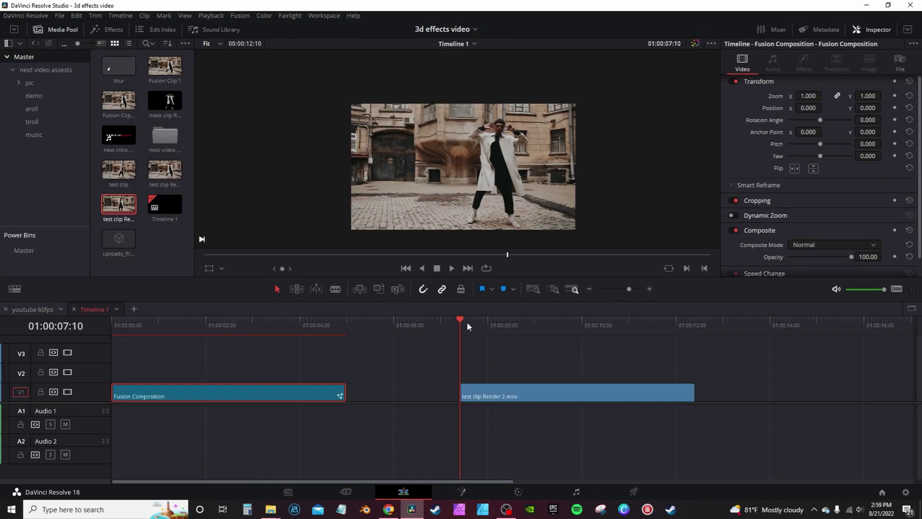
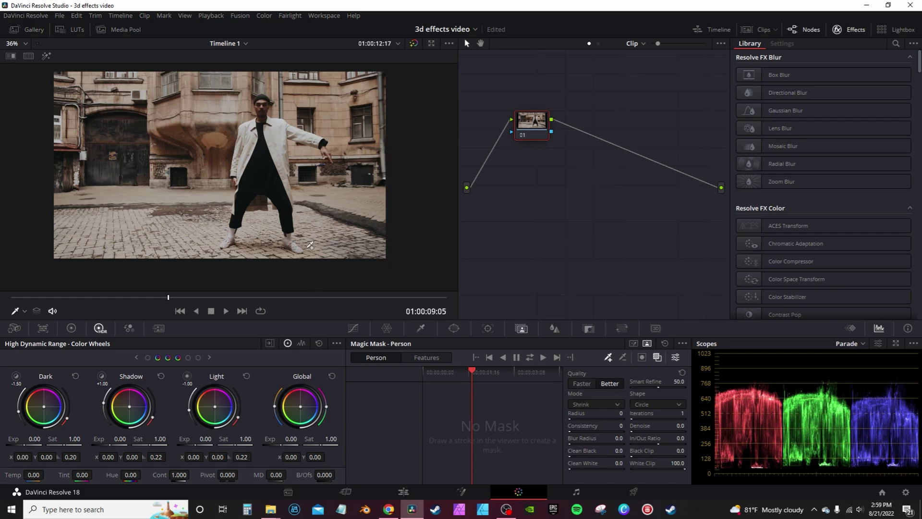
Draw a Person Magic Mask stroke down the man's torso in test clip Render 2.mov and track it in both directions.
{"action": "left_click_drag", "start_coordinate": [267, 129], "coordinate": [259, 173]}
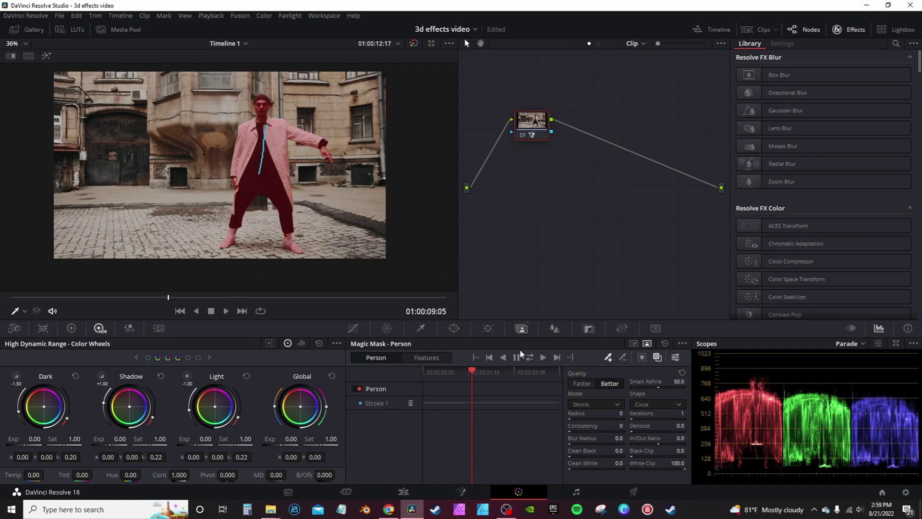
{"action": "left_click", "coordinate": [532, 360]}
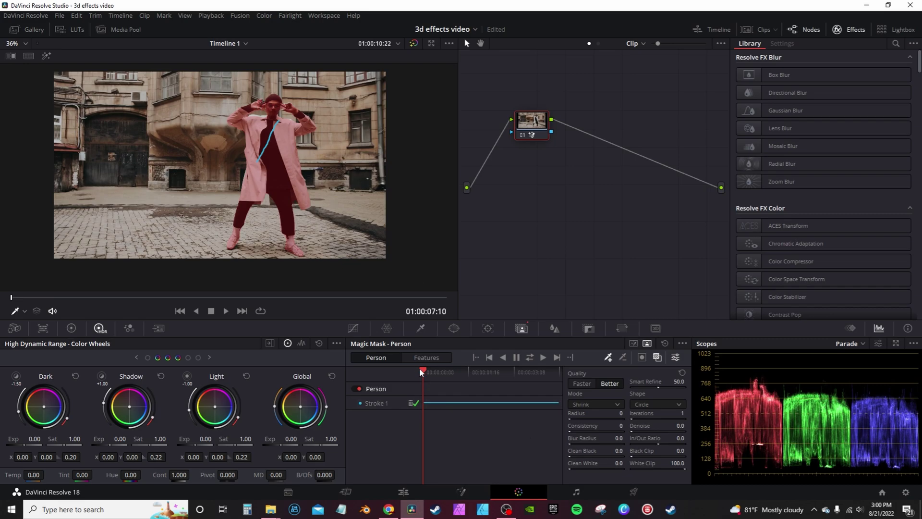
Refine the Magic Mask with extra strokes between the man's legs at 01:00:08:00 and three frames further on.
{"action": "left_click_drag", "start_coordinate": [423, 373], "coordinate": [439, 373]}
{"action": "left_click_drag", "start_coordinate": [260, 197], "coordinate": [258, 200]}
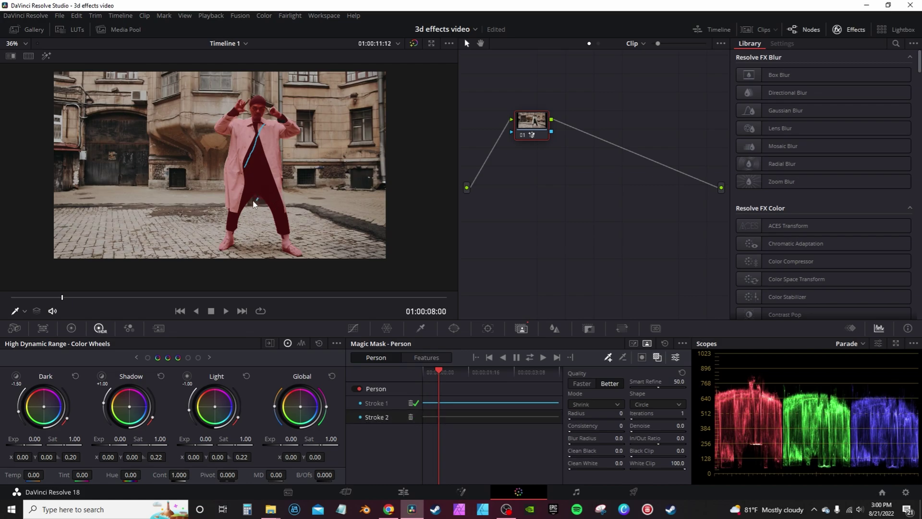
{"action": "left_click_drag", "start_coordinate": [257, 204], "coordinate": [288, 126]}
{"action": "scroll", "coordinate": [259, 202], "scroll_direction": "up", "scroll_amount": 4}
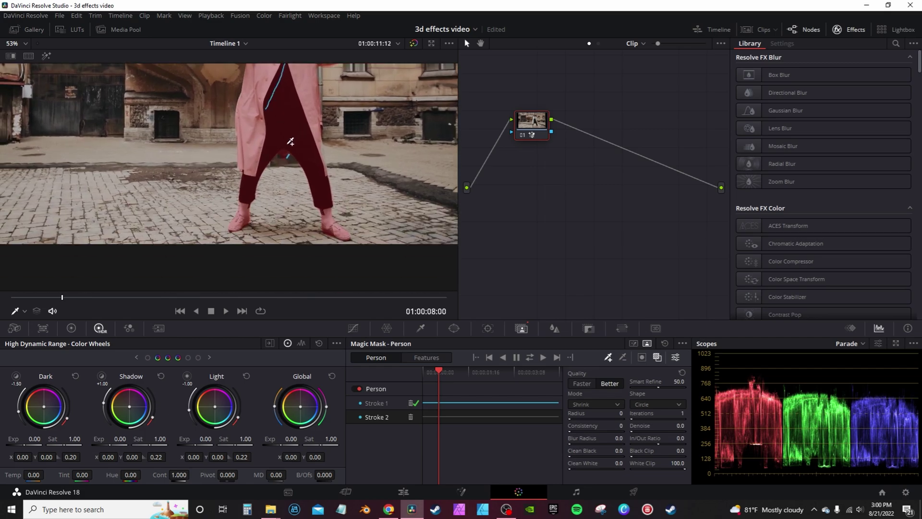
{"action": "left_click_drag", "start_coordinate": [286, 159], "coordinate": [292, 157]}
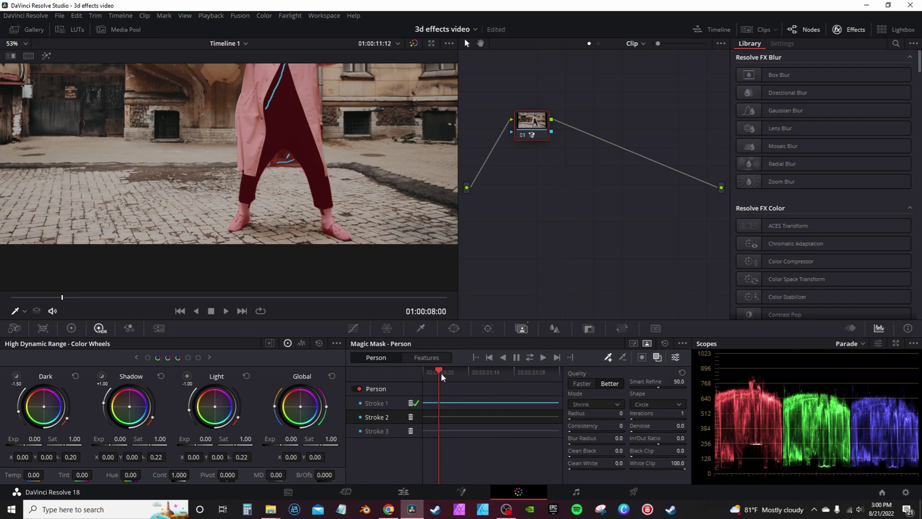
{"action": "key", "text": "Right"}
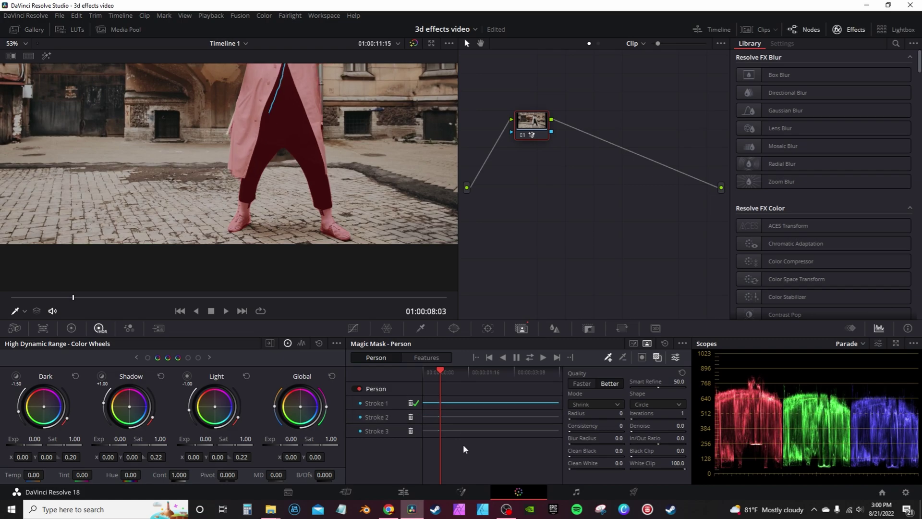
{"action": "left_click_drag", "start_coordinate": [284, 150], "coordinate": [281, 155]}
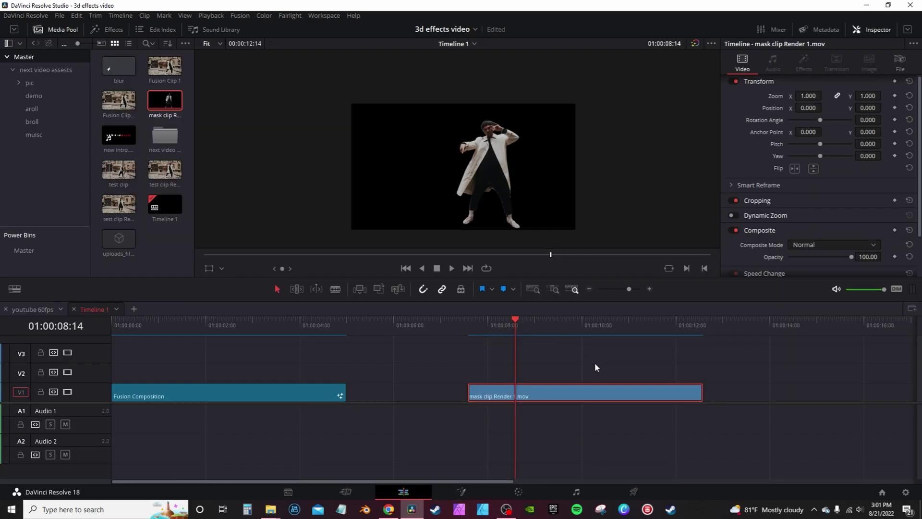
Render mask clip Render 1.mov in place as QuickTime with the DNxHR codec and the DNxHR HQ type.
{"action": "right_click", "coordinate": [552, 387]}
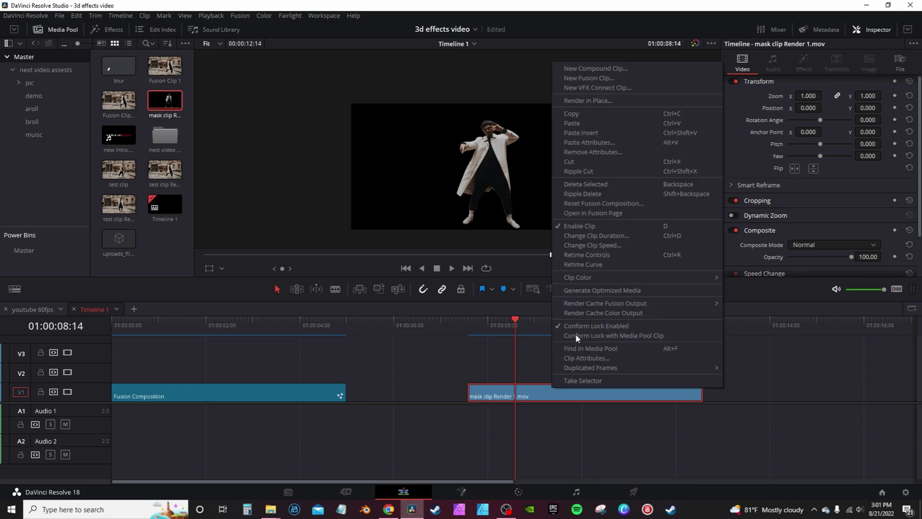
{"action": "left_click", "coordinate": [621, 100]}
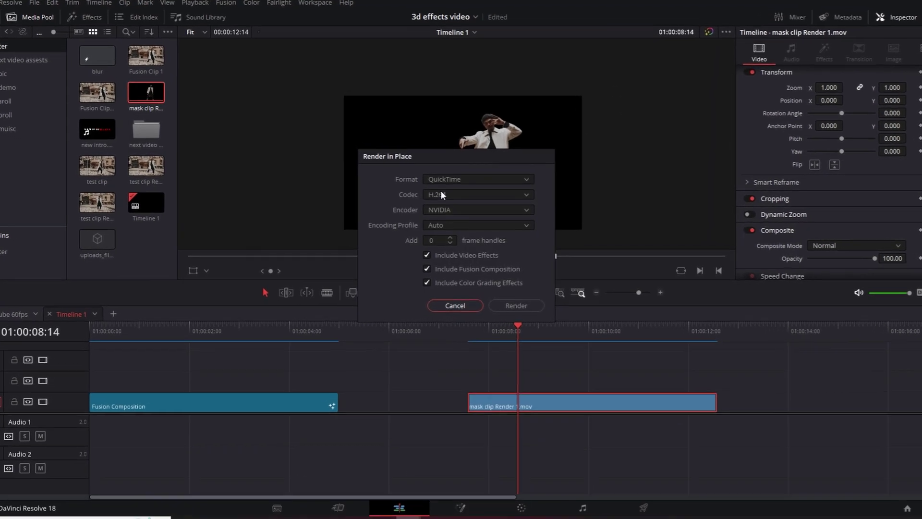
{"action": "left_click", "coordinate": [456, 196]}
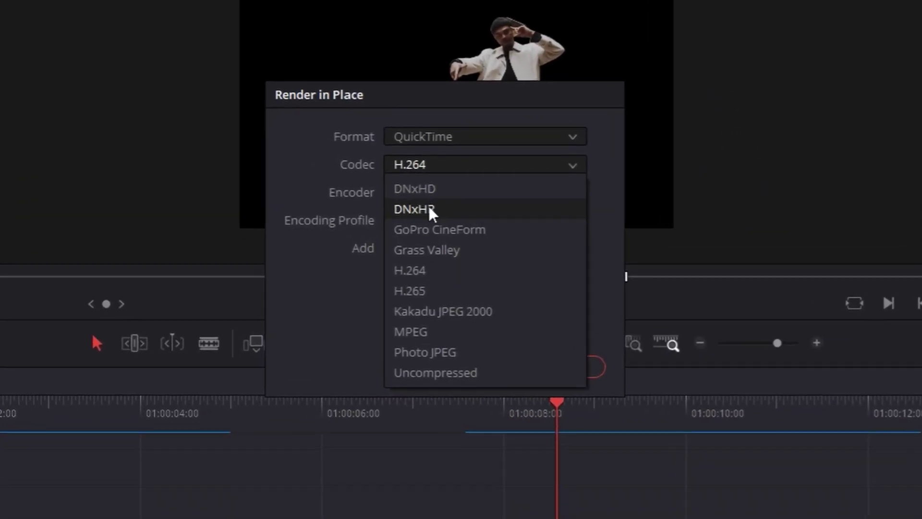
{"action": "left_click", "coordinate": [441, 215]}
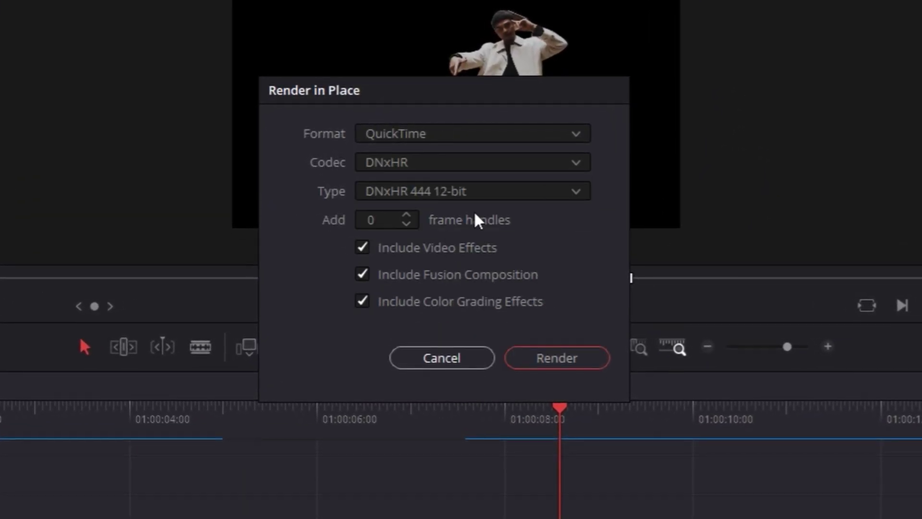
{"action": "left_click", "coordinate": [401, 186]}
{"action": "left_click", "coordinate": [377, 300]}
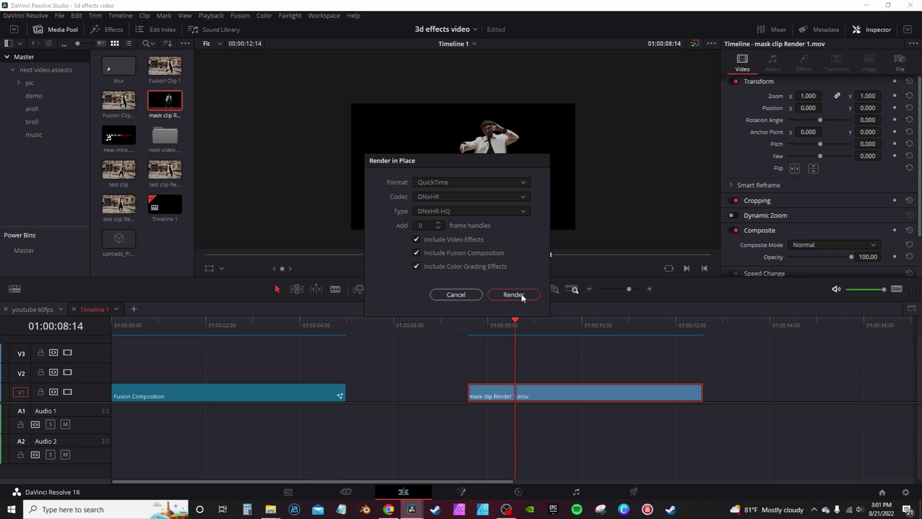
{"action": "left_click", "coordinate": [514, 295]}
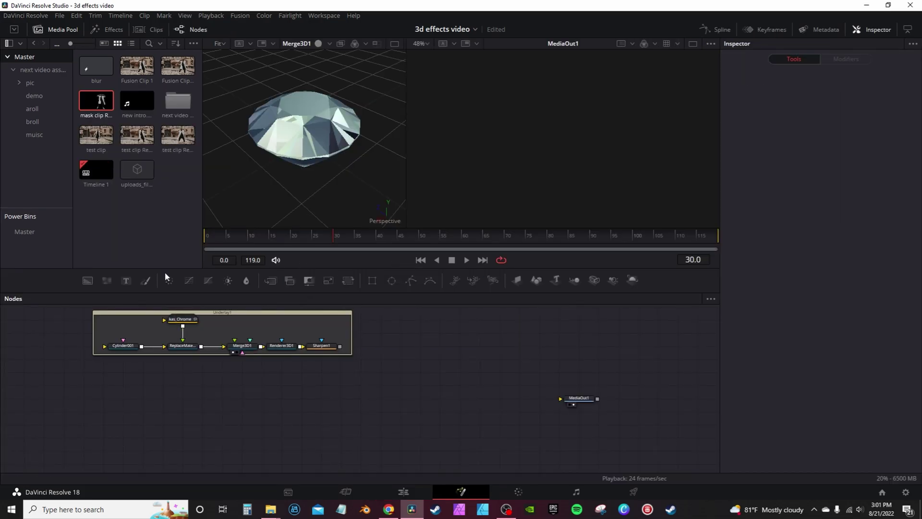
Add test clip Render 2.mov and mask clip Render 1.mov to the Fusion node graph below the diamond group.
{"action": "left_click_drag", "start_coordinate": [178, 136], "coordinate": [224, 416]}
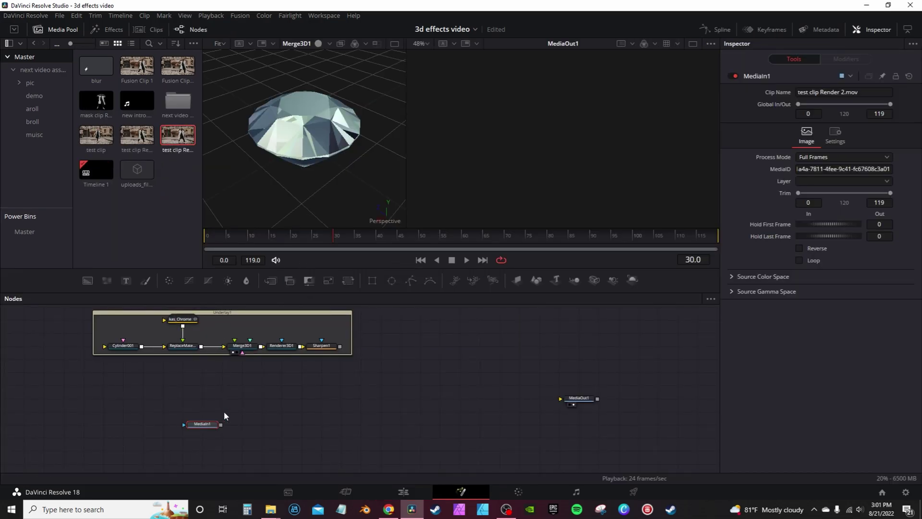
{"action": "left_click_drag", "start_coordinate": [96, 102], "coordinate": [212, 382]}
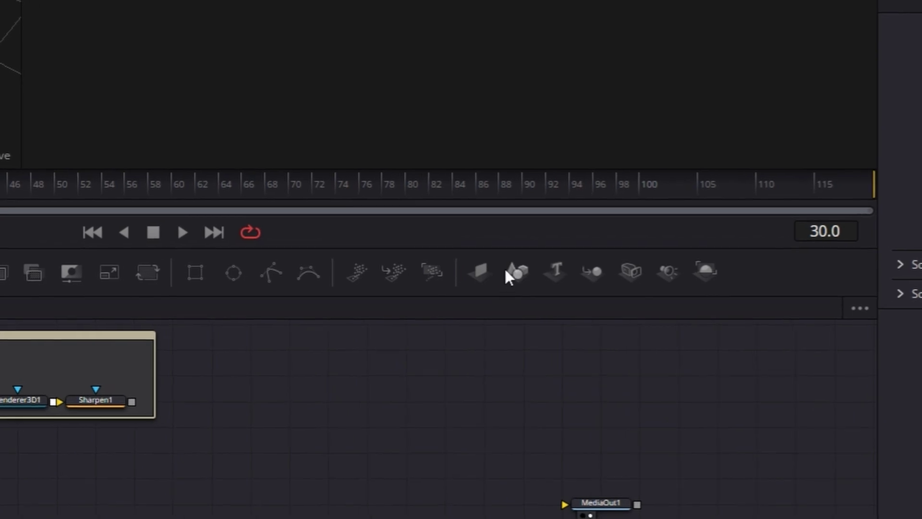
Add a chained ImagePlane3D, Merge3D and Renderer3D, and line them up beside MediaIn2 below the diamond group.
{"action": "left_click", "coordinate": [476, 273]}
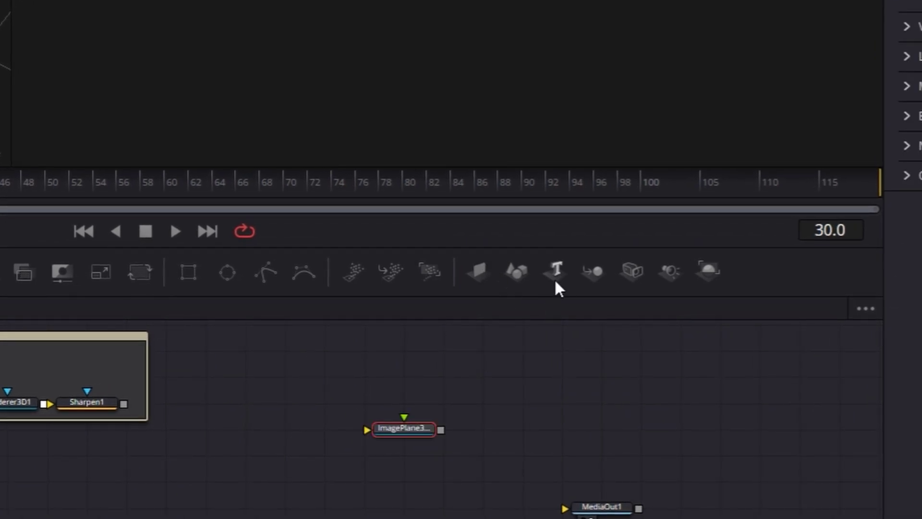
{"action": "left_click", "coordinate": [590, 273]}
{"action": "left_click", "coordinate": [716, 274]}
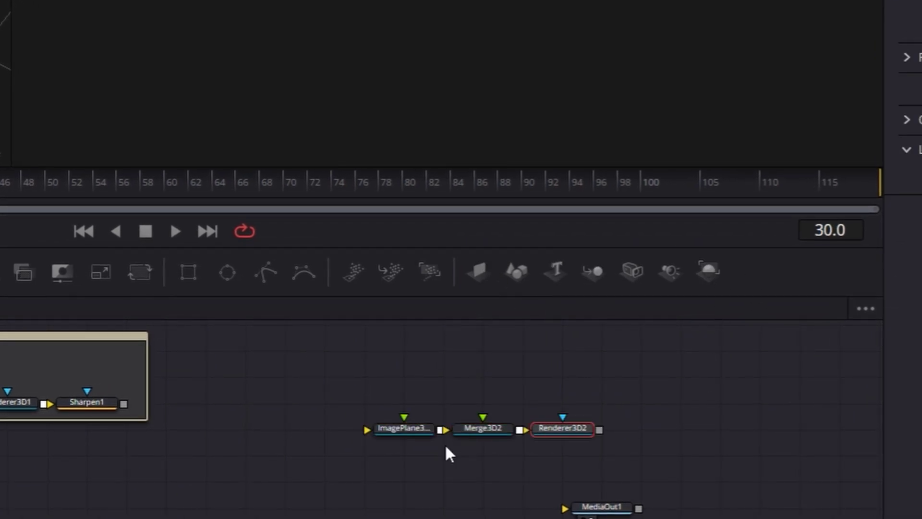
{"action": "left_click_drag", "start_coordinate": [427, 430], "coordinate": [388, 405]}
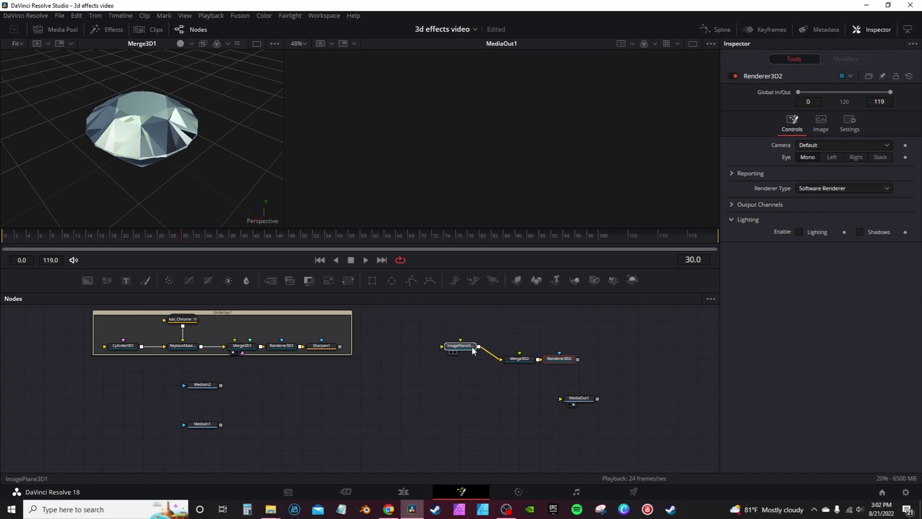
{"action": "left_click", "coordinate": [466, 361]}
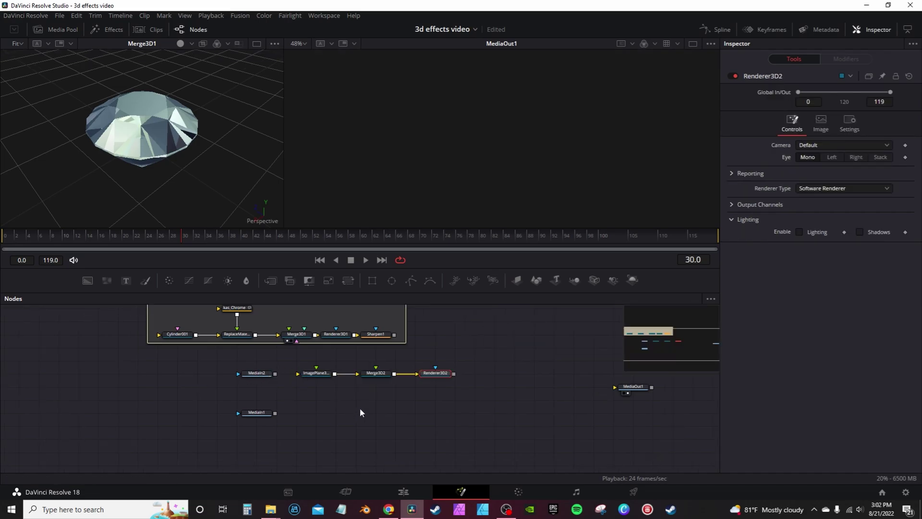
Rename MediaIn2, the mask clip's node, as MASK.
{"action": "left_click", "coordinate": [255, 375]}
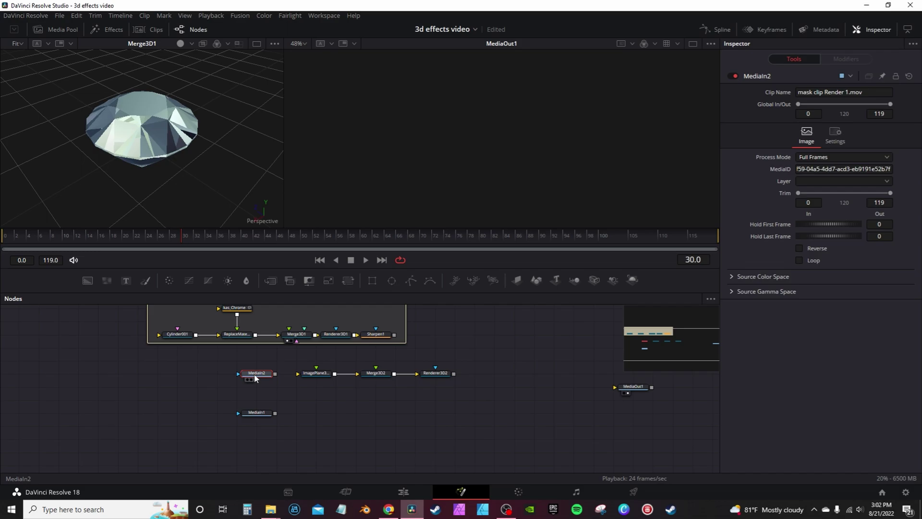
{"action": "key", "text": "F2"}
{"action": "type", "text": "MASK"}
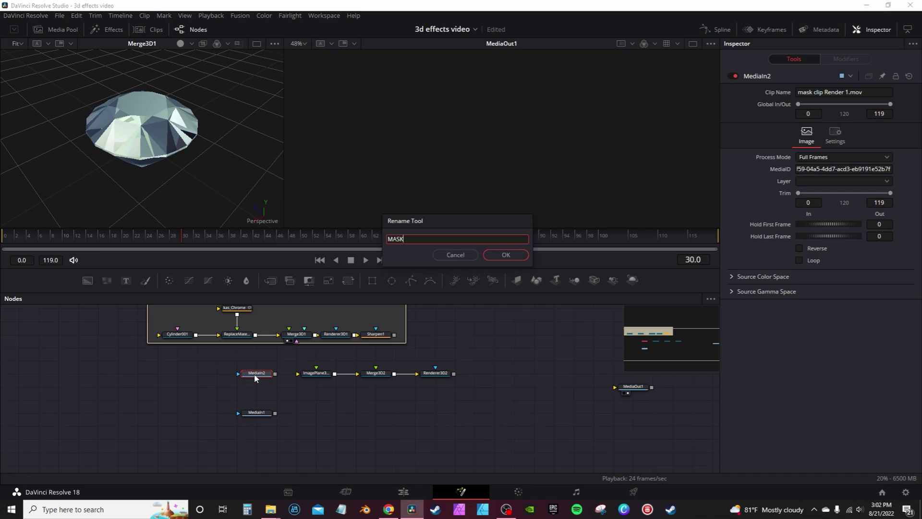
{"action": "key", "text": "Return"}
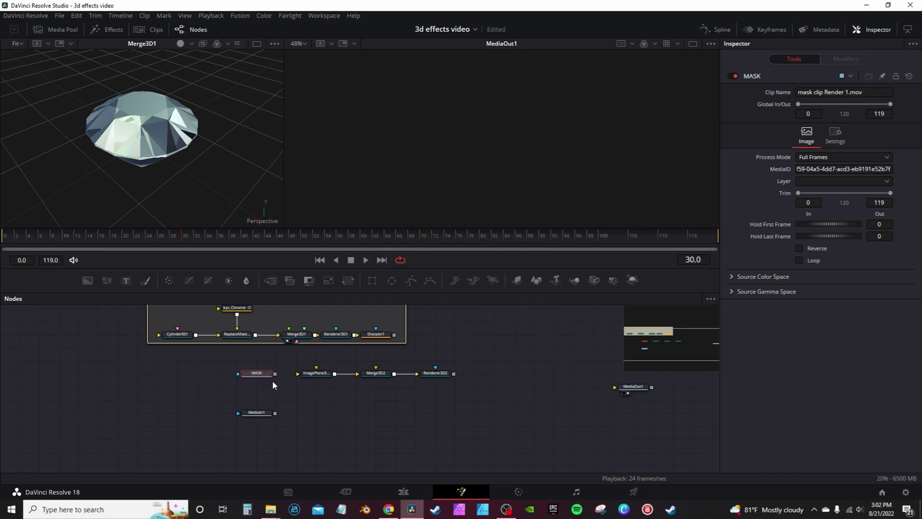
Wire MASK into ImagePlane3D1 and MediaIn1 into MediaOut1, merging the Renderer3D2 output over the MediaIn1 footage.
{"action": "left_click_drag", "start_coordinate": [275, 373], "coordinate": [318, 370]}
{"action": "left_click_drag", "start_coordinate": [276, 413], "coordinate": [645, 414]}
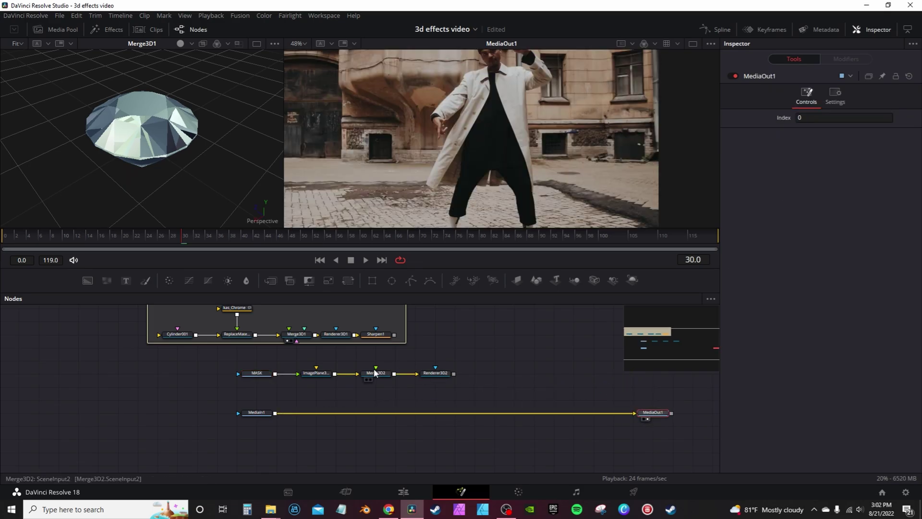
{"action": "left_click_drag", "start_coordinate": [455, 374], "coordinate": [276, 414]}
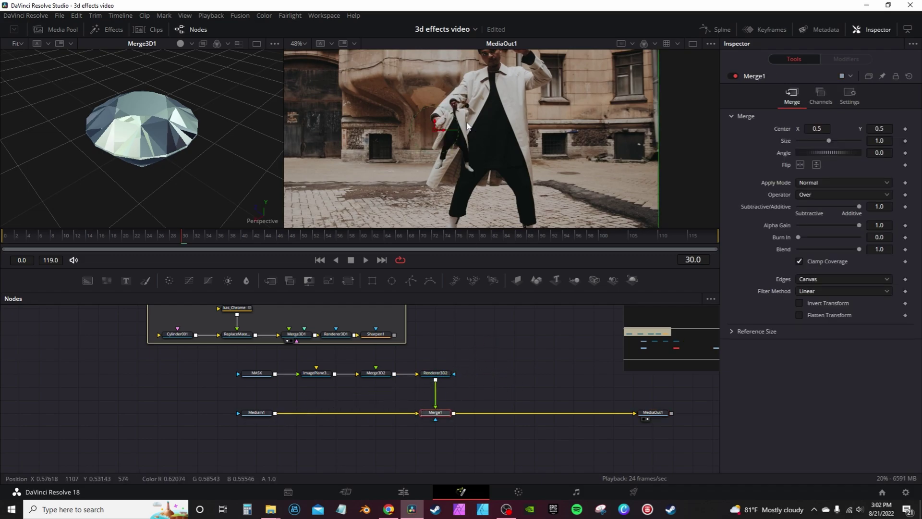
Display Merge3D2 in the first viewer, examine the masked man from the front and play back part of the composition.
{"action": "left_click", "coordinate": [372, 375]}
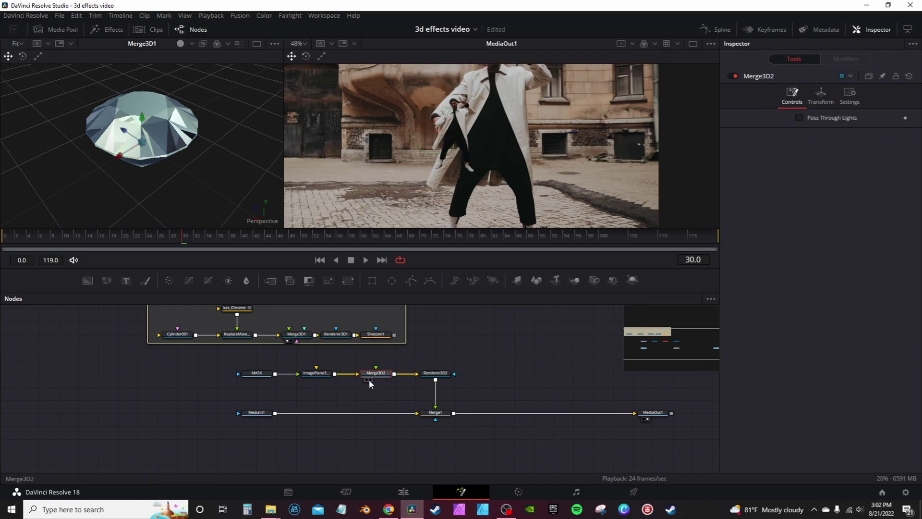
{"action": "left_click", "coordinate": [366, 379]}
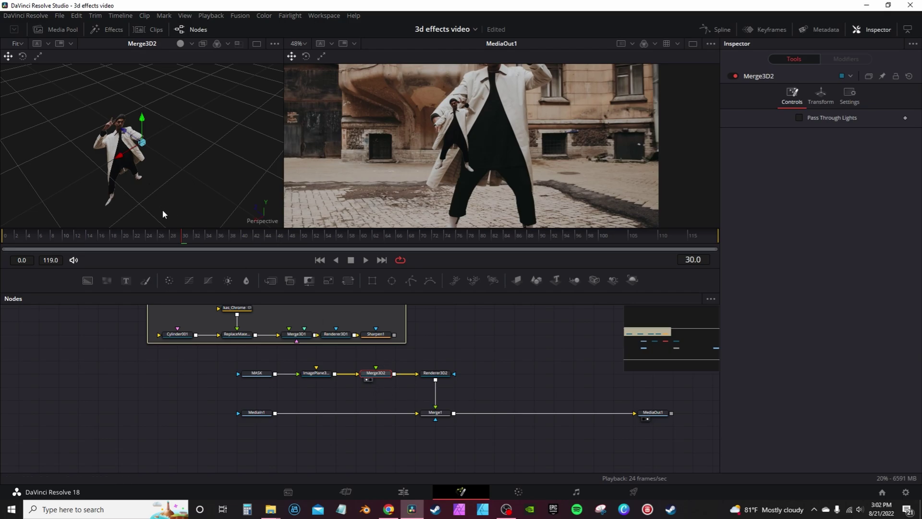
{"action": "left_click_drag", "start_coordinate": [160, 134], "coordinate": [143, 170]}
{"action": "key", "text": "space"}
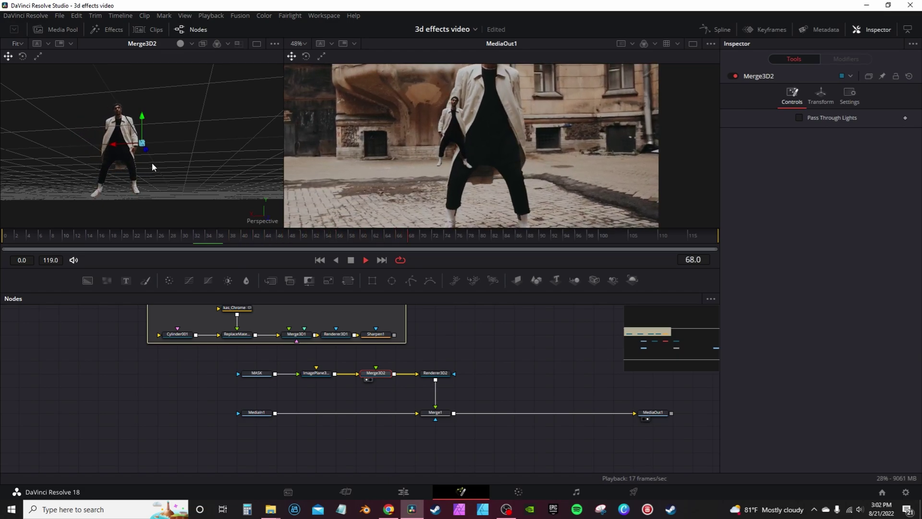
{"action": "key", "text": "space"}
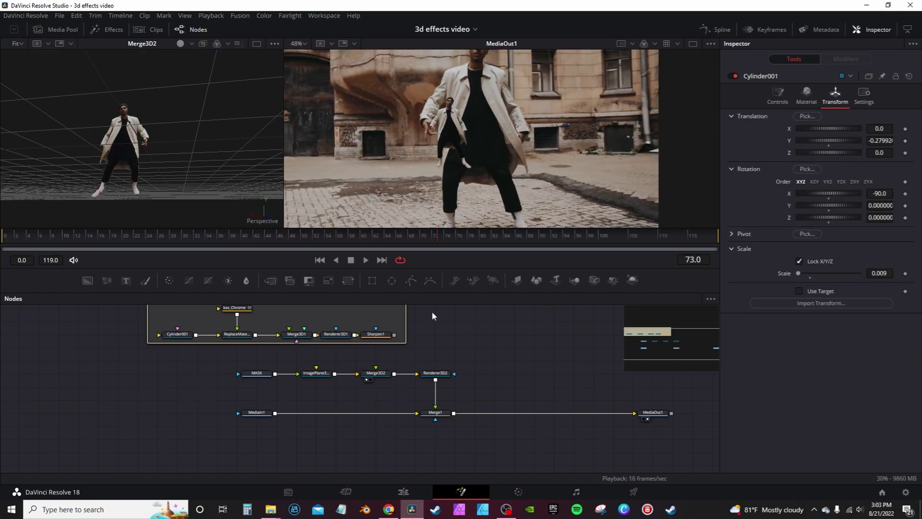
Scale ImagePlane3D1 up to 2.953 so the man's cutout lines up with the man in the background footage.
{"action": "left_click", "coordinate": [315, 373]}
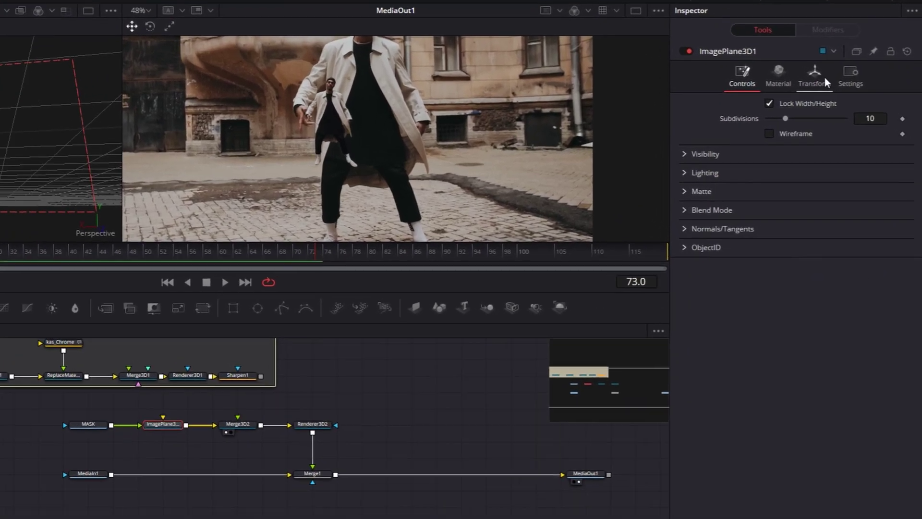
{"action": "left_click", "coordinate": [832, 91]}
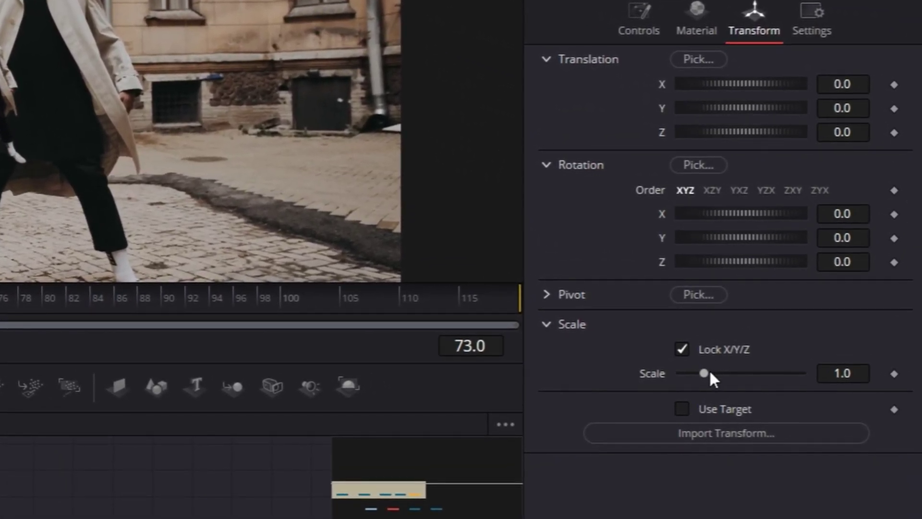
{"action": "left_click_drag", "start_coordinate": [706, 372], "coordinate": [737, 372]}
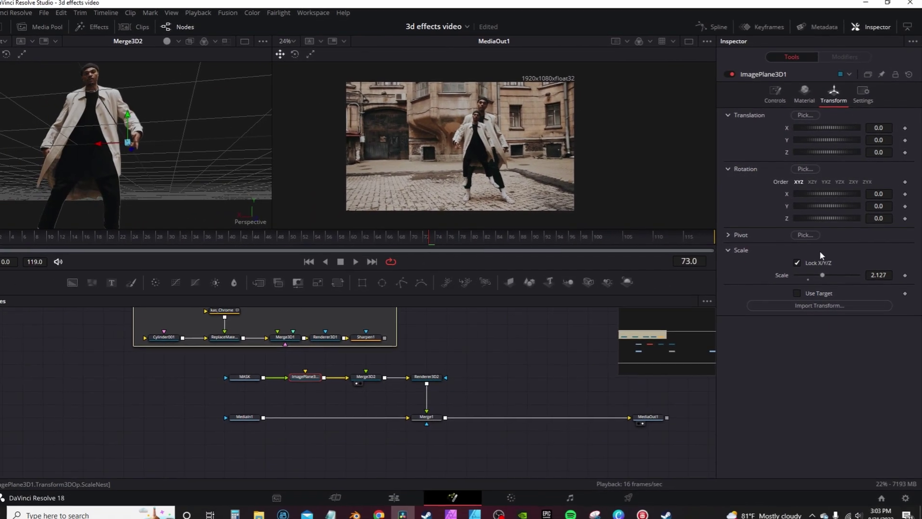
{"action": "left_click_drag", "start_coordinate": [824, 275], "coordinate": [835, 273]}
{"action": "scroll", "coordinate": [562, 173], "scroll_direction": "up", "scroll_amount": 3}
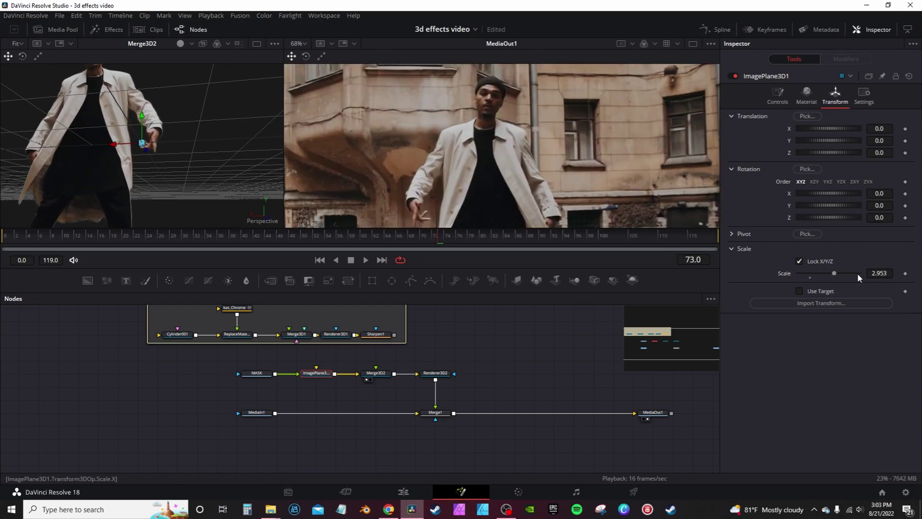
{"action": "scroll", "coordinate": [440, 146], "scroll_direction": "down", "scroll_amount": 2}
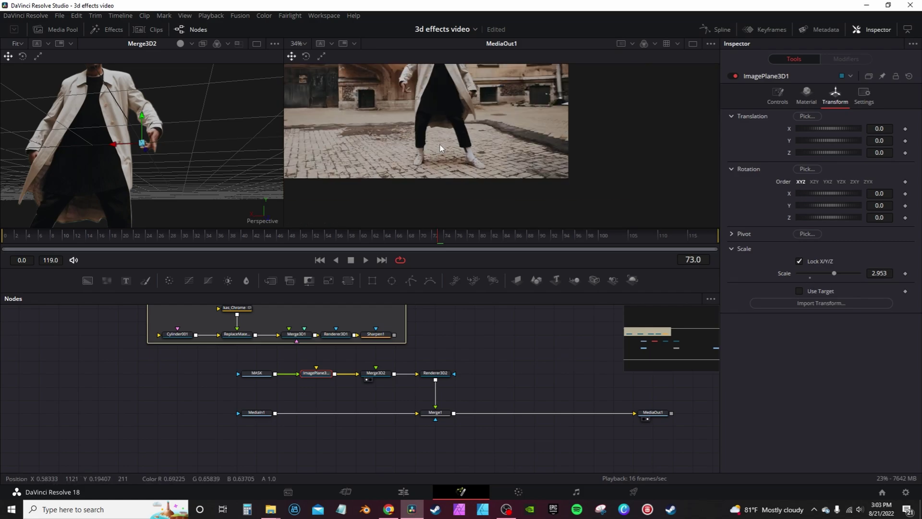
{"action": "left_click_drag", "start_coordinate": [471, 124], "coordinate": [494, 182]}
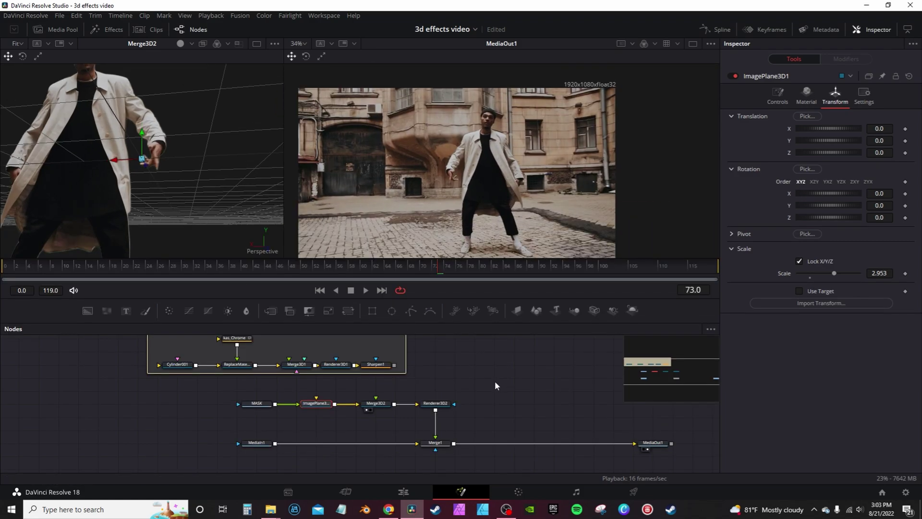
Connect the diamond's Merge3D1 output to Merge3D2 and shrink Cylinder001 to a scale of 0.003.
{"action": "left_click_drag", "start_coordinate": [316, 365], "coordinate": [380, 405]}
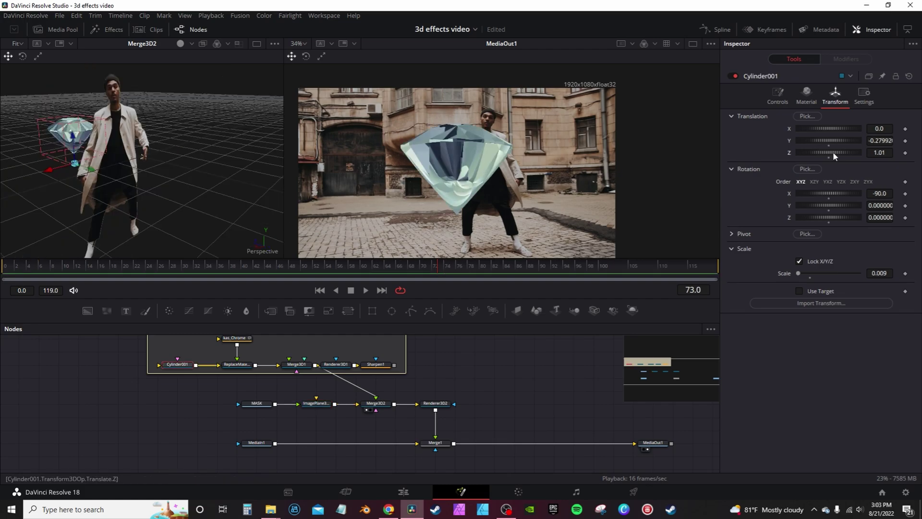
{"action": "left_click_drag", "start_coordinate": [834, 153], "coordinate": [840, 153]}
{"action": "left_click_drag", "start_coordinate": [152, 178], "coordinate": [387, 133]}
{"action": "left_click_drag", "start_coordinate": [147, 159], "coordinate": [230, 157]}
{"action": "left_click_drag", "start_coordinate": [880, 273], "coordinate": [853, 273]}
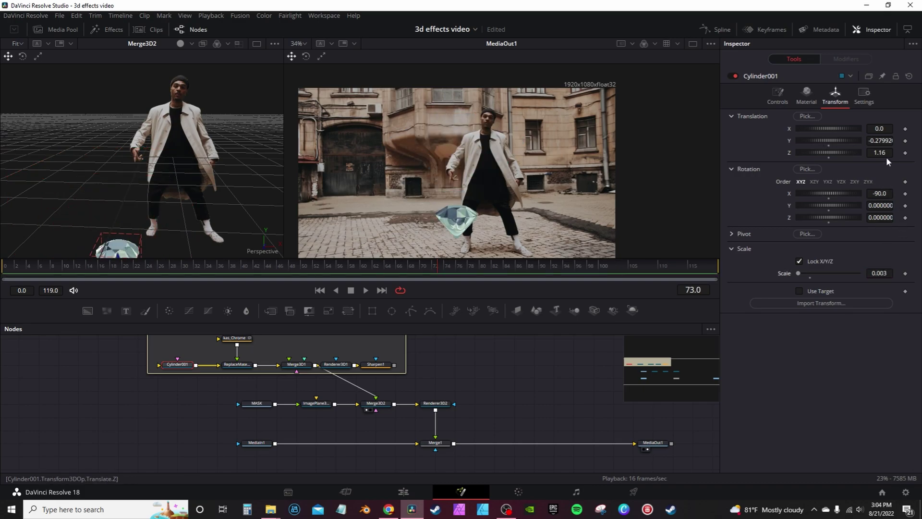
Place the diamond beside the man at X -0.16, Y about -0.17, Z 0.11, and keyframe its X, Y and Z translation at frame 0.
{"action": "left_click_drag", "start_coordinate": [881, 141], "coordinate": [829, 153]}
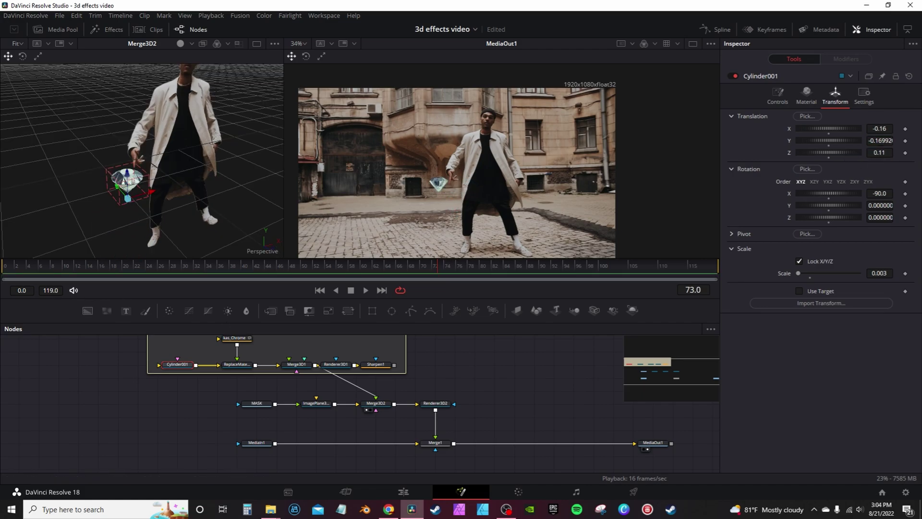
{"action": "left_click", "coordinate": [6, 274]}
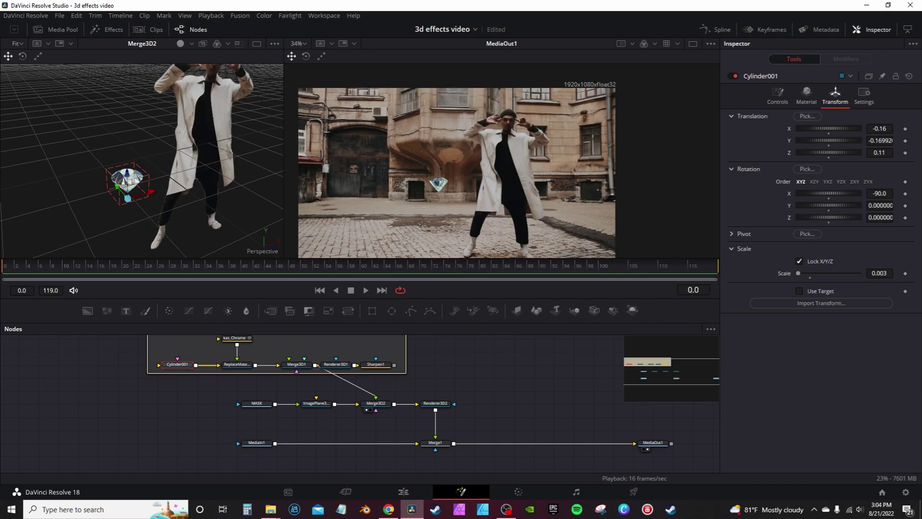
{"action": "left_click", "coordinate": [905, 129]}
{"action": "left_click", "coordinate": [906, 141]}
At frame 10, set the diamond's Z translation to 0.72 to bring it in front of the man.
{"action": "left_click", "coordinate": [65, 267]}
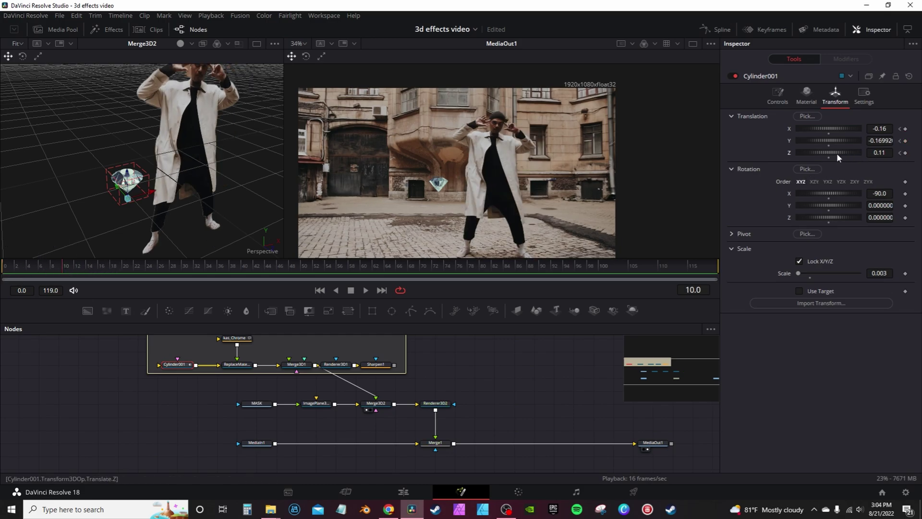
{"action": "left_click_drag", "start_coordinate": [832, 151], "coordinate": [834, 151]}
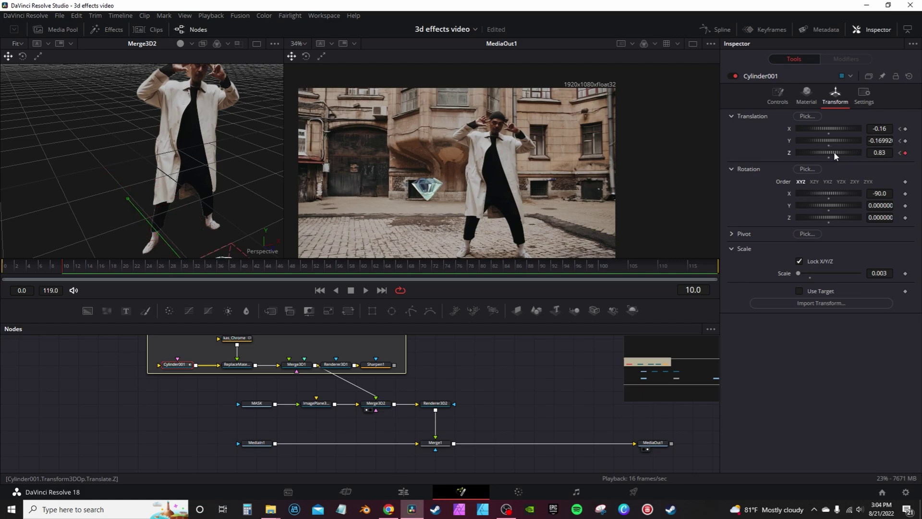
{"action": "left_click_drag", "start_coordinate": [144, 183], "coordinate": [131, 162]}
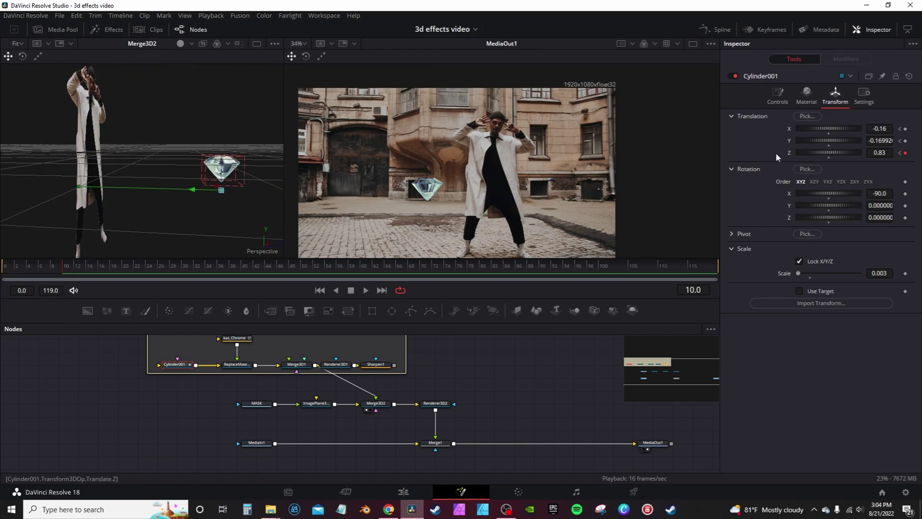
{"action": "left_click_drag", "start_coordinate": [879, 153], "coordinate": [874, 153]}
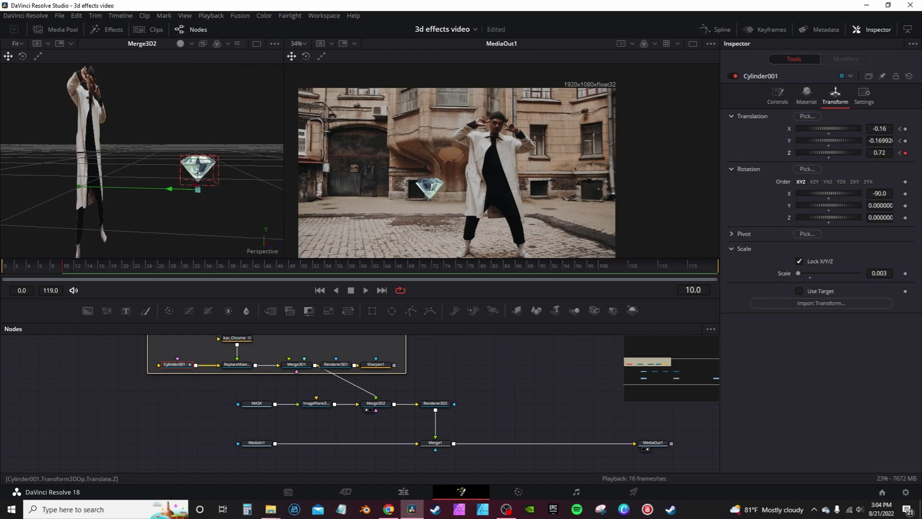
At frame 20, set the diamond's X translation to 0.564 to carry it across to the man's other side.
{"action": "left_click", "coordinate": [123, 267]}
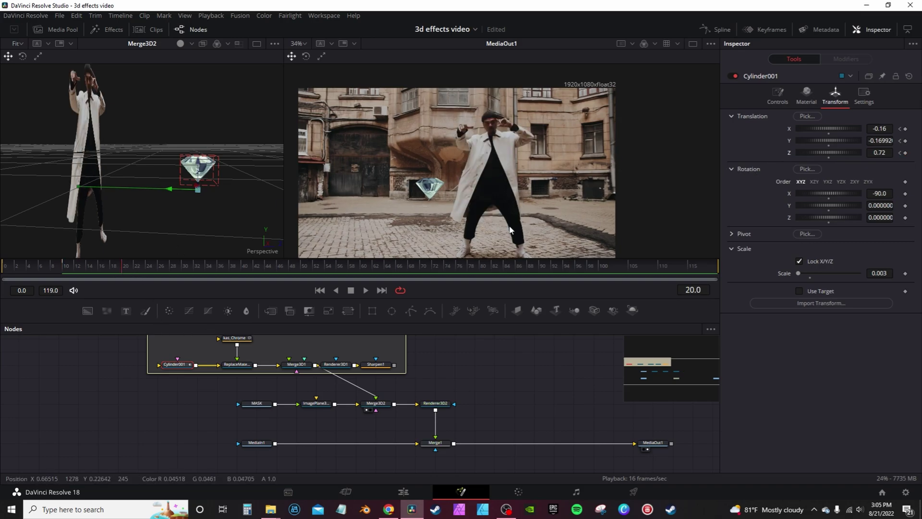
{"action": "left_click_drag", "start_coordinate": [828, 127], "coordinate": [846, 126]}
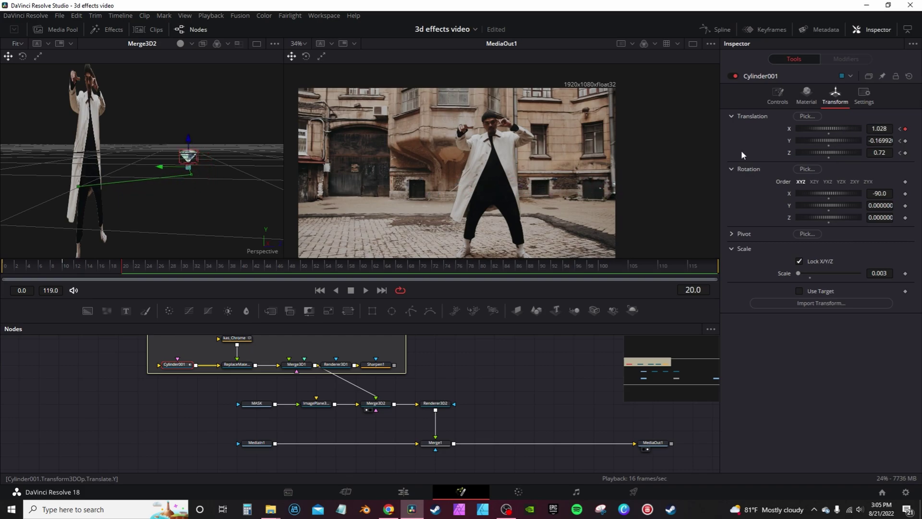
{"action": "left_click_drag", "start_coordinate": [177, 166], "coordinate": [118, 242]}
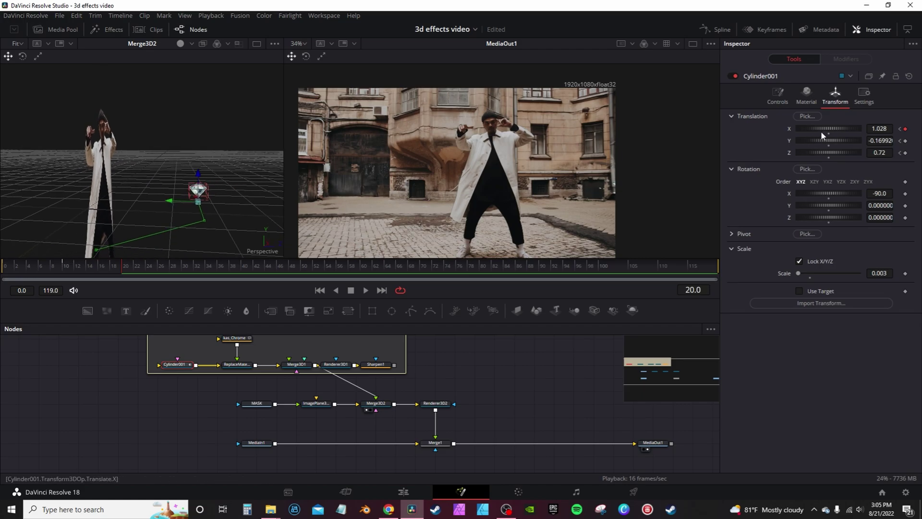
{"action": "left_click_drag", "start_coordinate": [833, 129], "coordinate": [825, 129]}
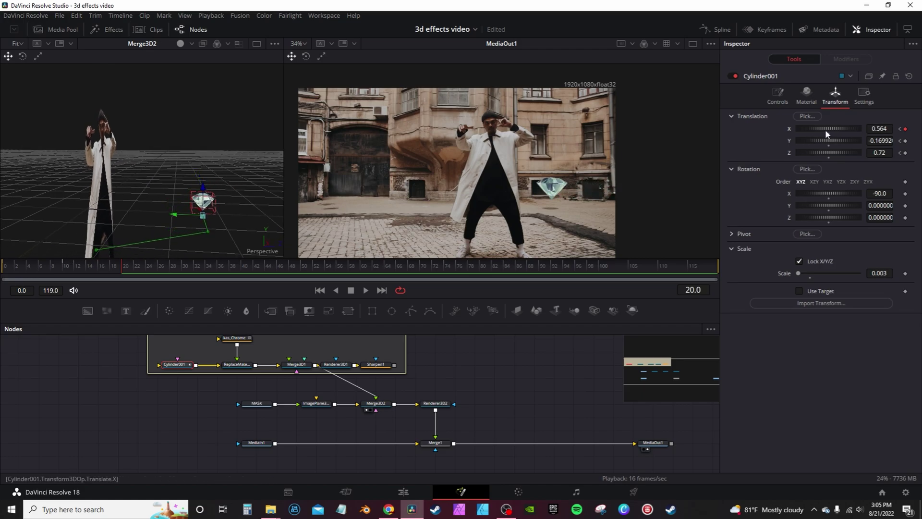
Keyframe the diamond's continued orbit around the man between about frames 30 and 58 by adjusting its Z and X translation.
{"action": "left_click", "coordinate": [185, 263]}
{"action": "left_click_drag", "start_coordinate": [837, 152], "coordinate": [817, 151]}
{"action": "left_click_drag", "start_coordinate": [137, 182], "coordinate": [164, 181]}
{"action": "left_click_drag", "start_coordinate": [815, 155], "coordinate": [844, 151]}
{"action": "left_click", "coordinate": [241, 266]}
{"action": "left_click", "coordinate": [288, 266]}
{"action": "left_click_drag", "start_coordinate": [158, 202], "coordinate": [109, 228]}
{"action": "left_click", "coordinate": [349, 266]}
{"action": "left_click_drag", "start_coordinate": [807, 129], "coordinate": [837, 129]}
Continue the diamond's orbit with translation keyframes at about frame 66 and at frame 74, using X -0.219 at frame 74.
{"action": "left_click", "coordinate": [397, 266]}
{"action": "left_click_drag", "start_coordinate": [836, 153], "coordinate": [817, 153]}
{"action": "left_click_drag", "start_coordinate": [177, 226], "coordinate": [222, 230]}
{"action": "mouse_move", "coordinate": [829, 130]}
{"action": "left_mouse_down"}
{"action": "mouse_move", "coordinate": [820, 128]}
{"action": "mouse_move", "coordinate": [829, 129]}
{"action": "left_mouse_up"}
{"action": "left_click", "coordinate": [444, 266]}
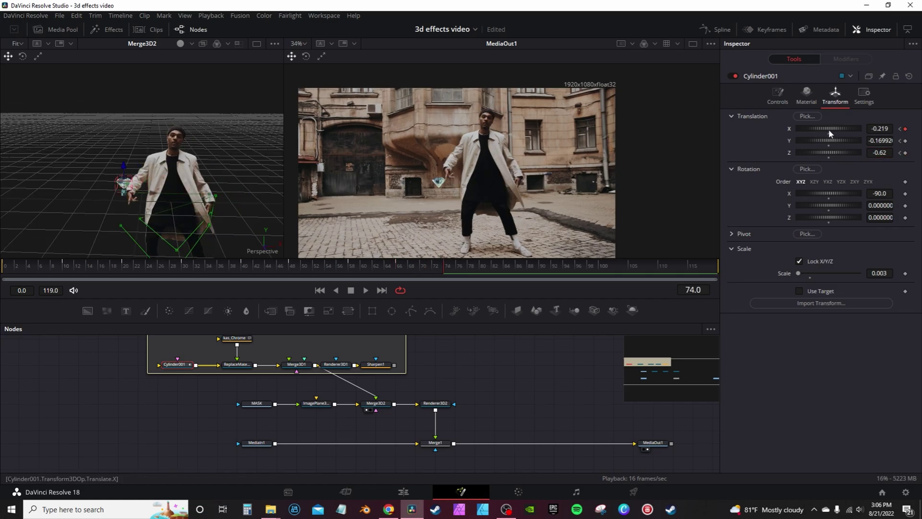
{"action": "left_click_drag", "start_coordinate": [177, 207], "coordinate": [103, 202]}
{"action": "left_click_drag", "start_coordinate": [811, 152], "coordinate": [820, 152]}
{"action": "left_click", "coordinate": [474, 266]}
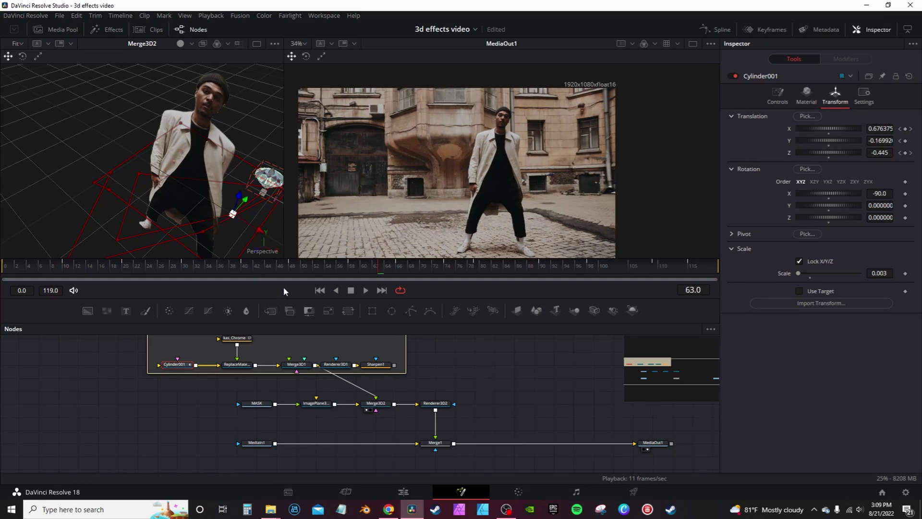
Enlarge the Merge3D2 viewer and orbit the 3D scene to view the diamond's motion path around the man.
{"action": "left_click_drag", "start_coordinate": [295, 298], "coordinate": [295, 409]}
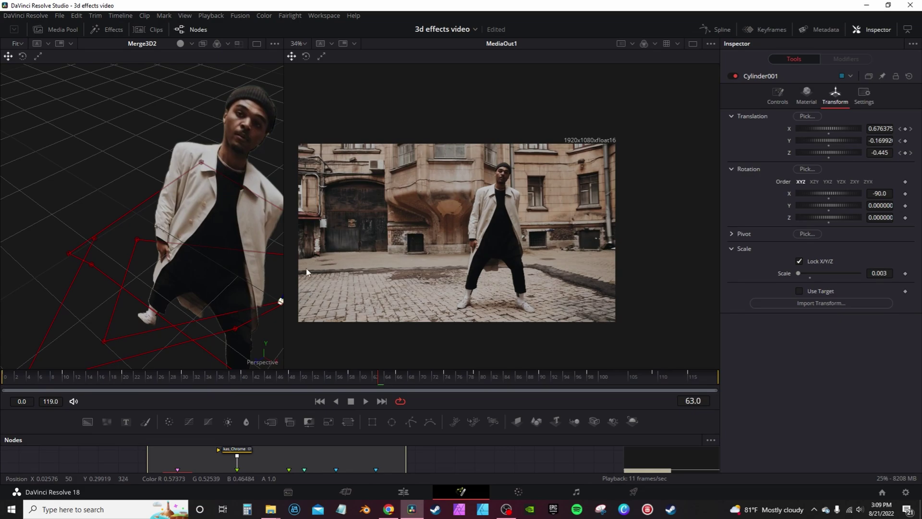
{"action": "left_click_drag", "start_coordinate": [283, 260], "coordinate": [546, 262]}
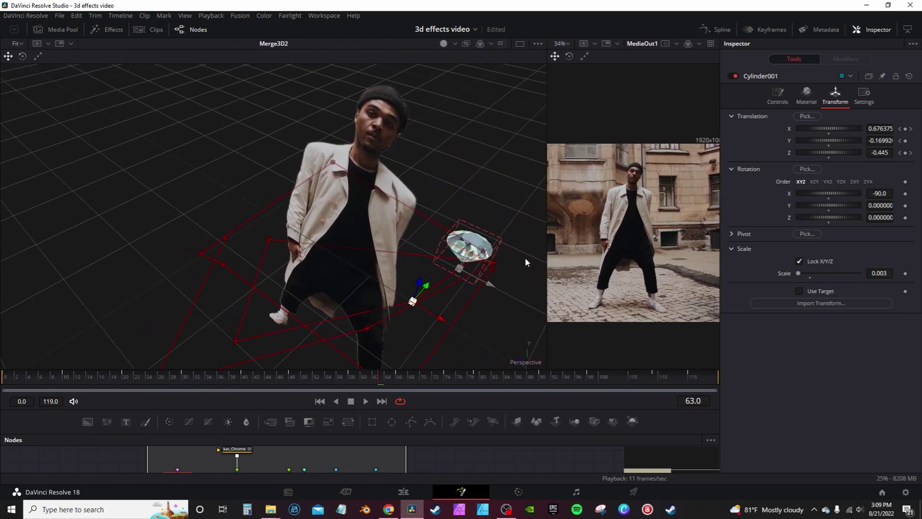
{"action": "left_click_drag", "start_coordinate": [435, 259], "coordinate": [251, 295]}
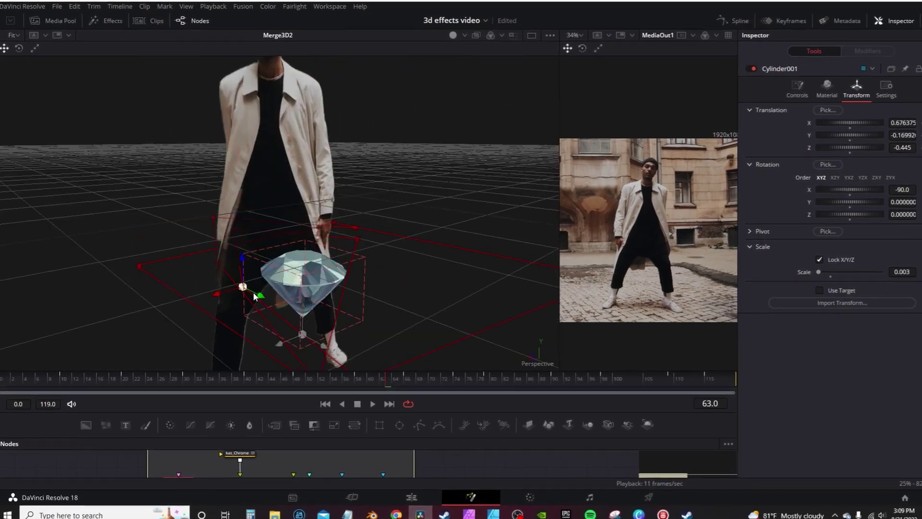
{"action": "right_click", "coordinate": [255, 309]}
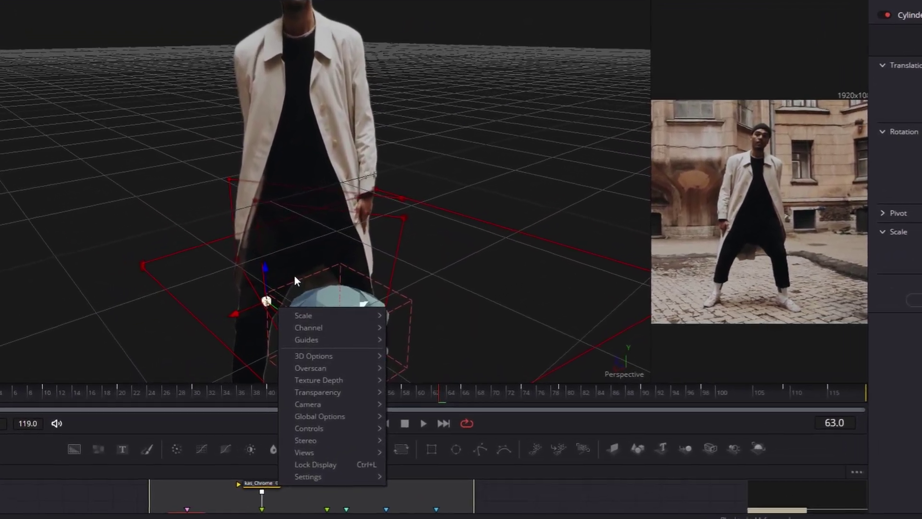
{"action": "left_click", "coordinate": [312, 230]}
{"action": "left_click", "coordinate": [315, 228]}
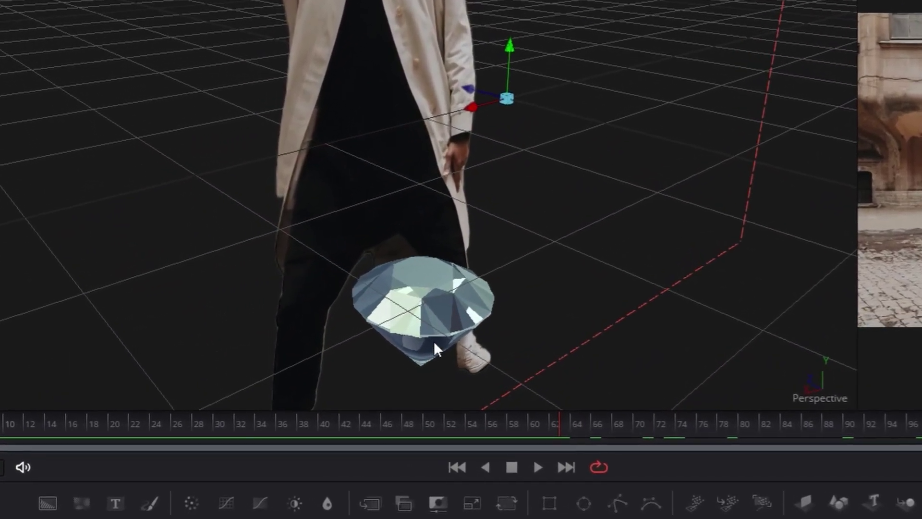
Select the diamond to show its motion path and pull the path point beside the man's leg outward.
{"action": "left_click", "coordinate": [349, 329]}
{"action": "scroll", "coordinate": [366, 294], "scroll_direction": "up", "scroll_amount": 2}
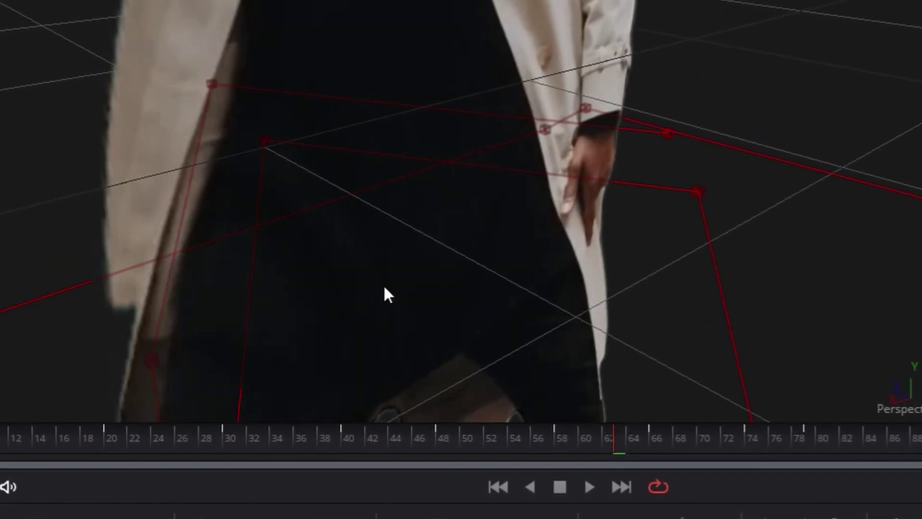
{"action": "scroll", "coordinate": [373, 288], "scroll_direction": "down", "scroll_amount": 1}
{"action": "left_click_drag", "start_coordinate": [397, 307], "coordinate": [435, 131]}
{"action": "left_click_drag", "start_coordinate": [636, 107], "coordinate": [595, 210]}
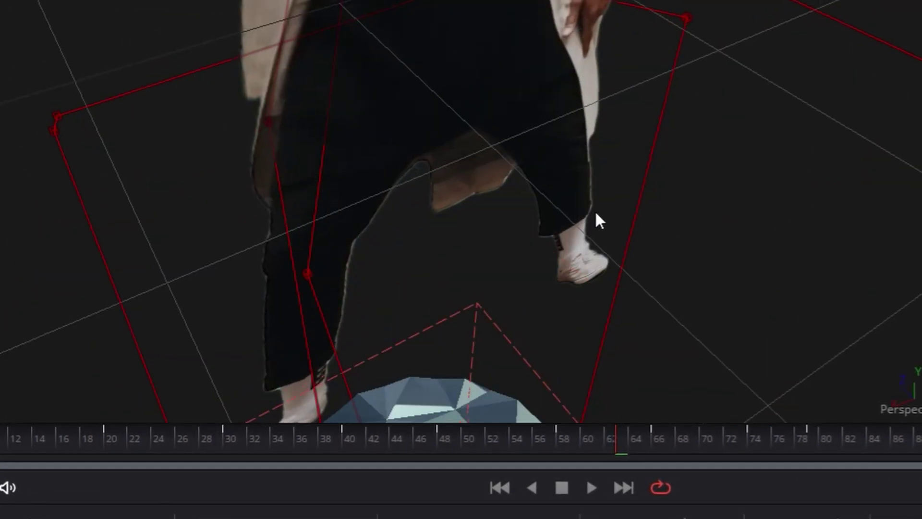
{"action": "left_click_drag", "start_coordinate": [399, 285], "coordinate": [422, 250]}
{"action": "left_click", "coordinate": [329, 239]}
{"action": "left_click", "coordinate": [445, 234]}
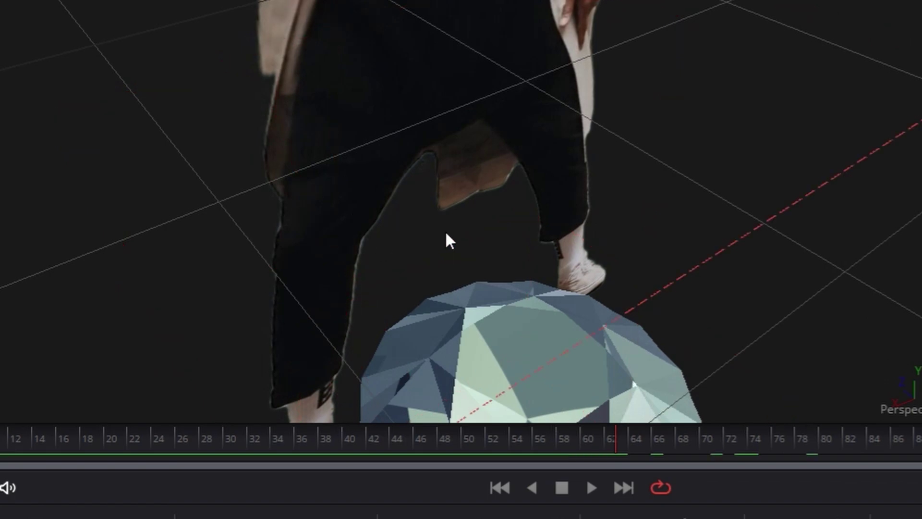
{"action": "left_click", "coordinate": [476, 350]}
{"action": "left_click", "coordinate": [334, 243]}
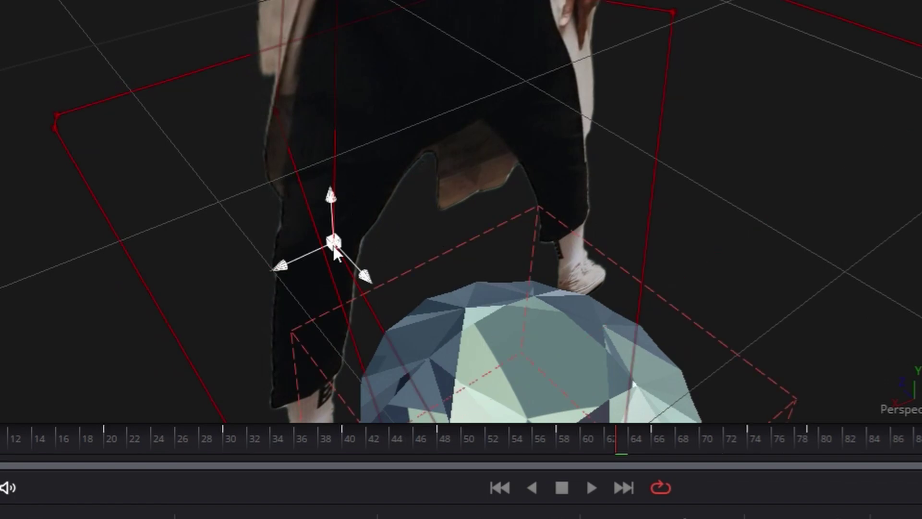
{"action": "left_click_drag", "start_coordinate": [333, 246], "coordinate": [245, 271]}
Reposition another motion path point from a new viewing angle and rebalance the widths of the two viewers.
{"action": "left_click_drag", "start_coordinate": [358, 284], "coordinate": [667, 315]}
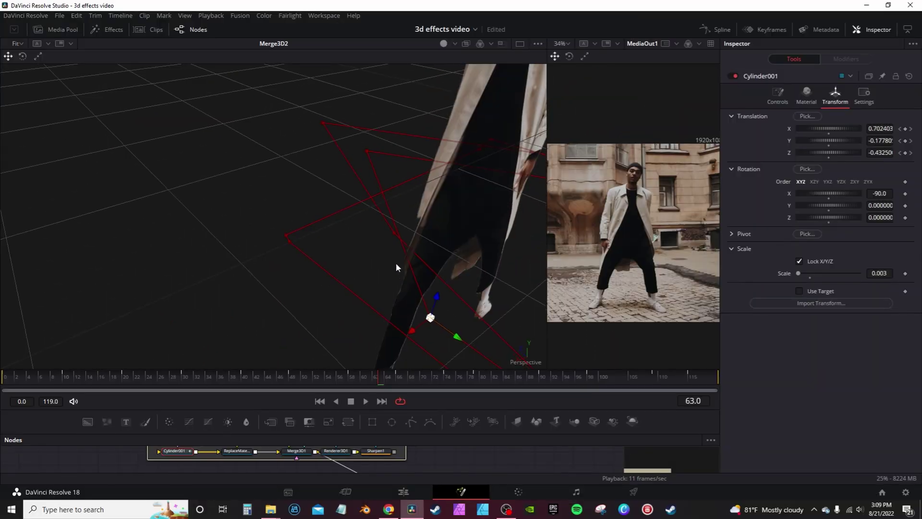
{"action": "left_click_drag", "start_coordinate": [454, 269], "coordinate": [327, 300]}
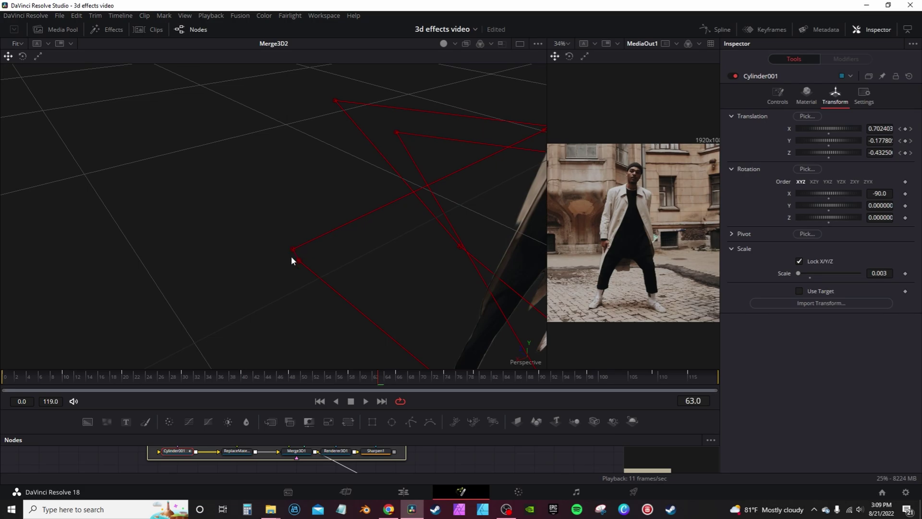
{"action": "left_click", "coordinate": [462, 249]}
{"action": "left_click_drag", "start_coordinate": [460, 247], "coordinate": [449, 260]}
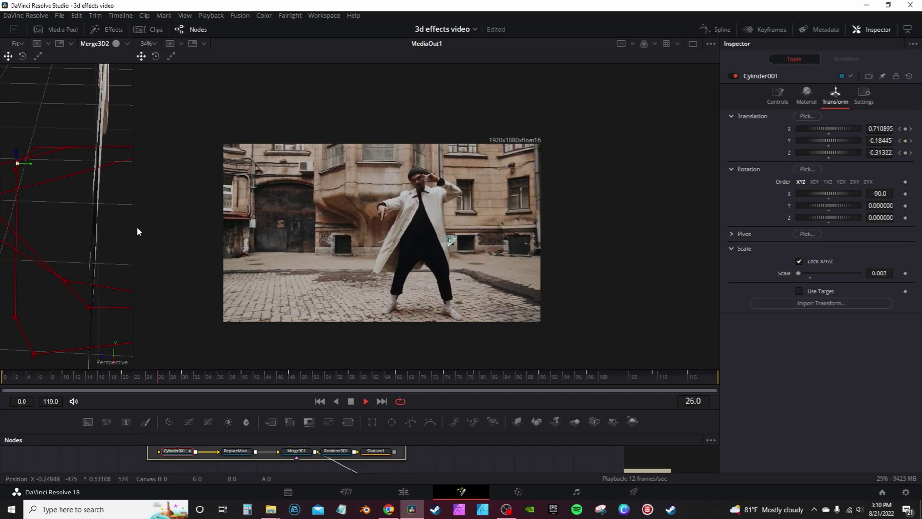
{"action": "left_click_drag", "start_coordinate": [135, 227], "coordinate": [322, 228]}
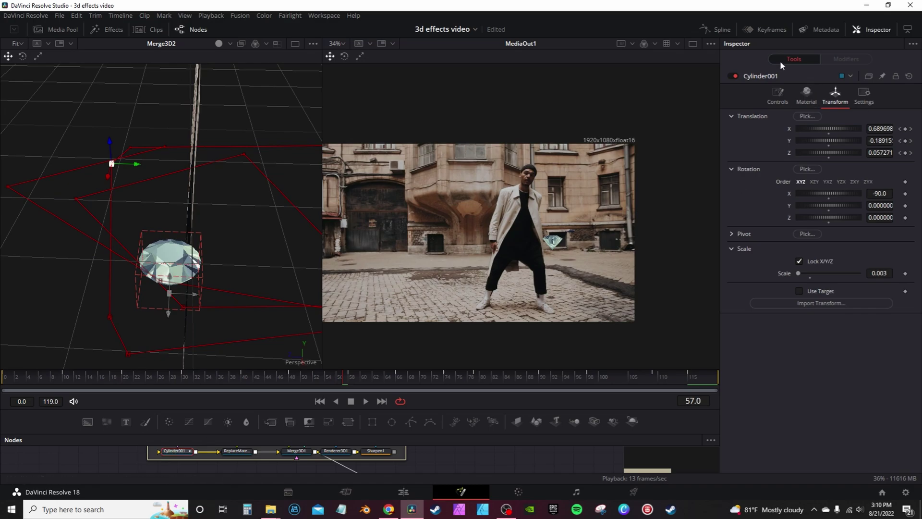
Open the Spline editor, enlarge it and display the X, Y and Z Offset curves of Cylinder001.
{"action": "left_click", "coordinate": [720, 29]}
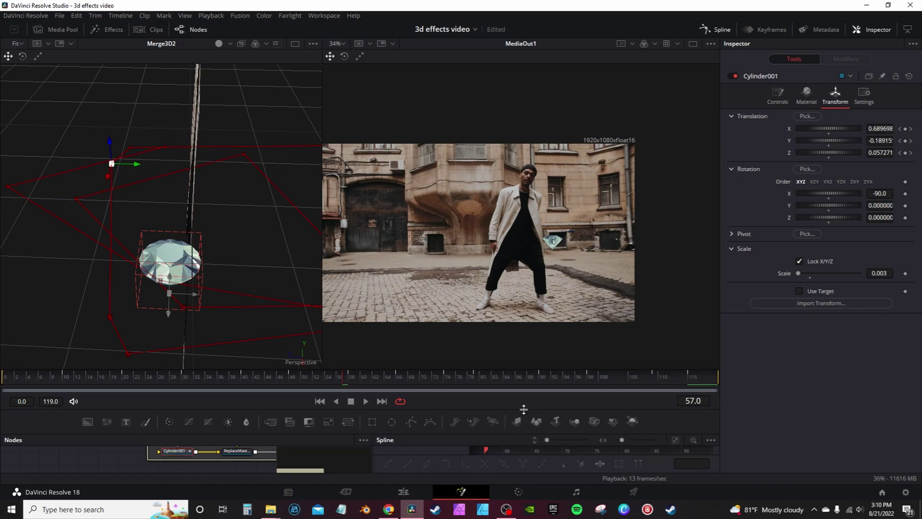
{"action": "left_click_drag", "start_coordinate": [524, 409], "coordinate": [543, 165]}
{"action": "left_click", "coordinate": [388, 221]}
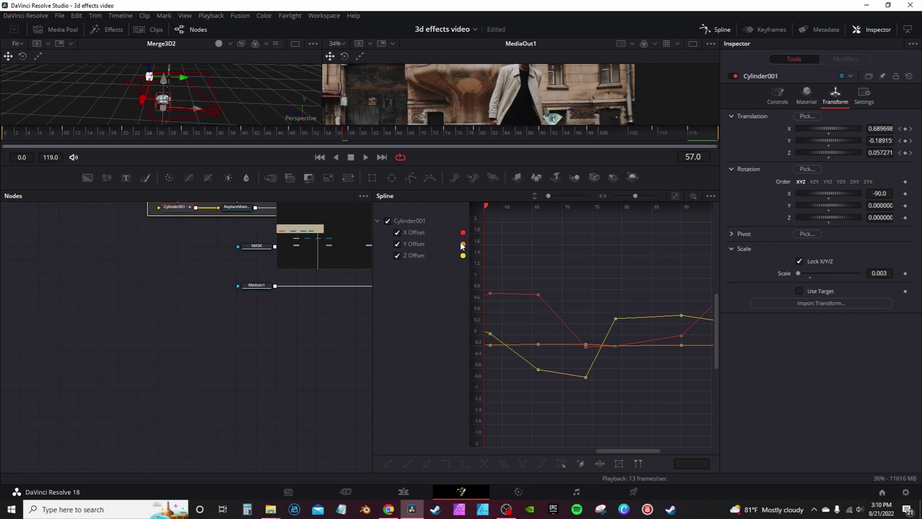
Fit the Cylinder001 offset curves in the Spline editor, select all their keyframes and smooth them.
{"action": "left_click", "coordinate": [676, 196]}
{"action": "left_click", "coordinate": [563, 464]}
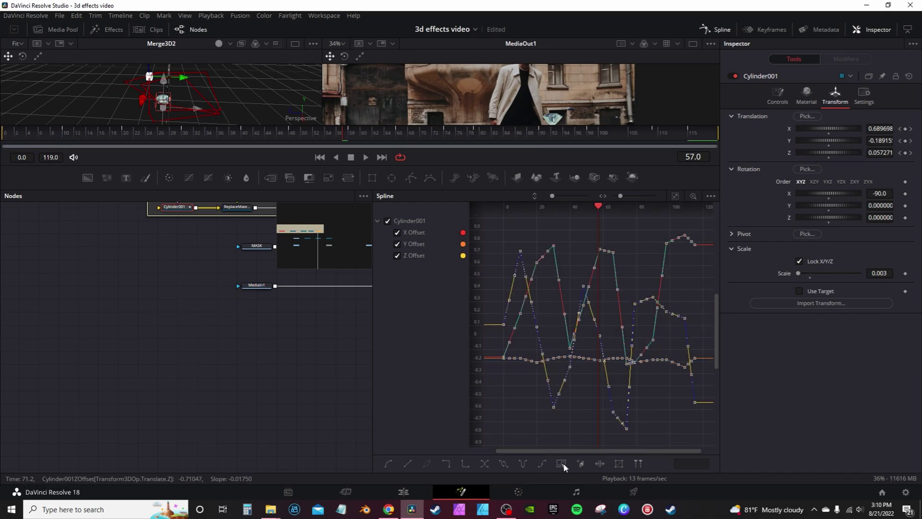
{"action": "left_click", "coordinate": [388, 464]}
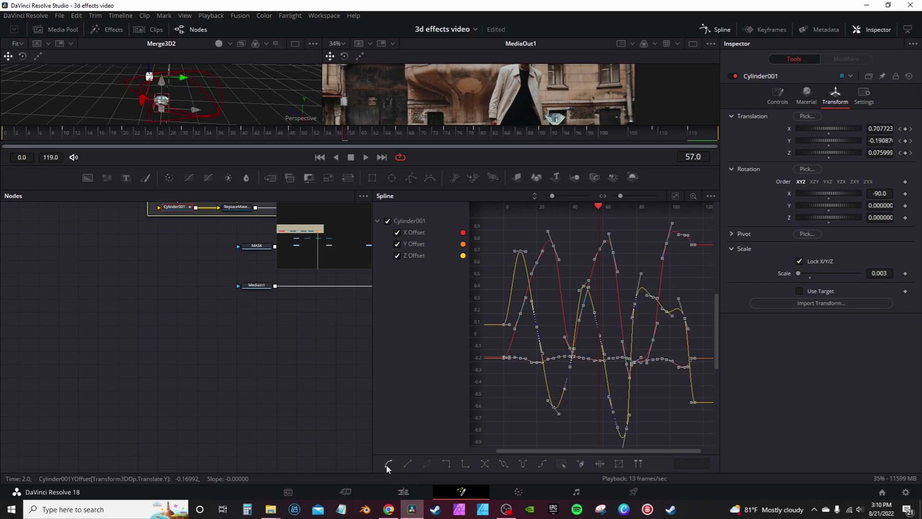
Close the Spline editor, enlarge the viewers and play back the diamond's orbit while orbiting the 3D scene.
{"action": "left_click", "coordinate": [717, 30]}
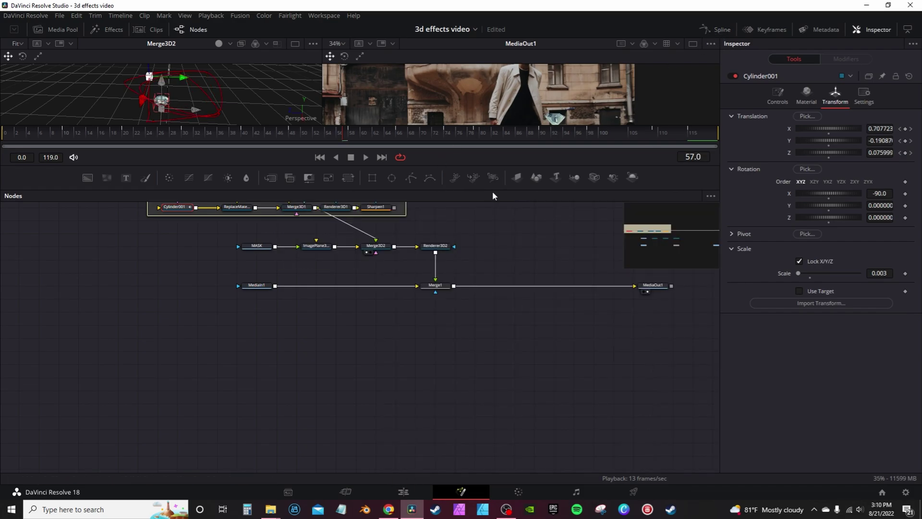
{"action": "left_click_drag", "start_coordinate": [495, 191], "coordinate": [486, 313]}
{"action": "key", "text": "space"}
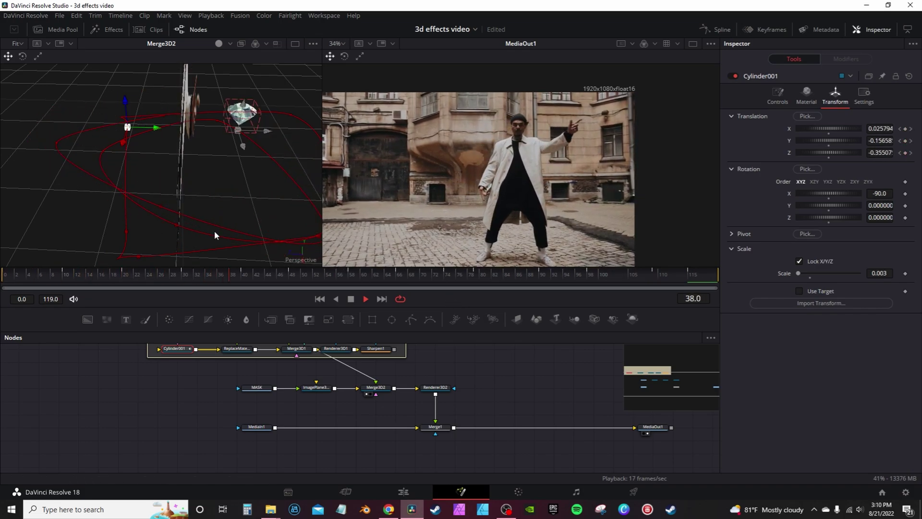
{"action": "left_click_drag", "start_coordinate": [206, 200], "coordinate": [152, 218]}
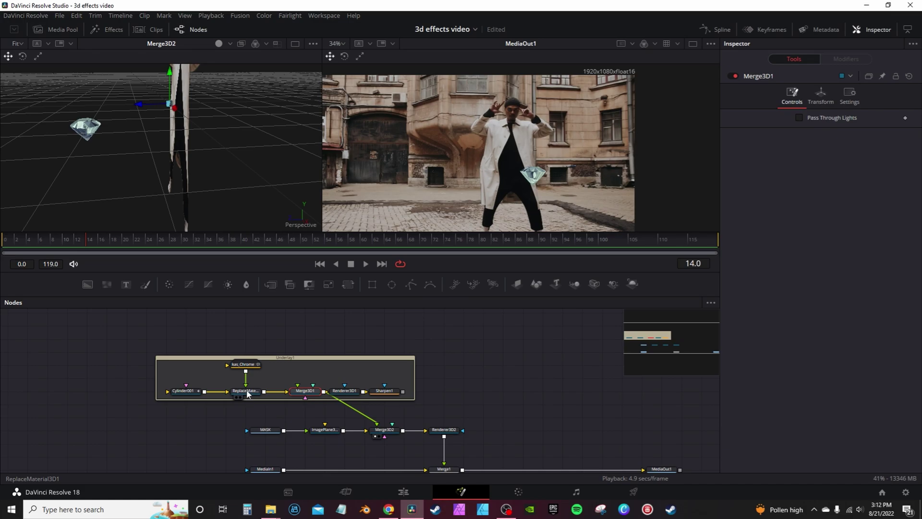
Make room beside Merge3D1 in the node graph and insert a Duplicate 3D node after it.
{"action": "left_click", "coordinate": [500, 312]}
{"action": "left_click_drag", "start_coordinate": [317, 395], "coordinate": [298, 395]}
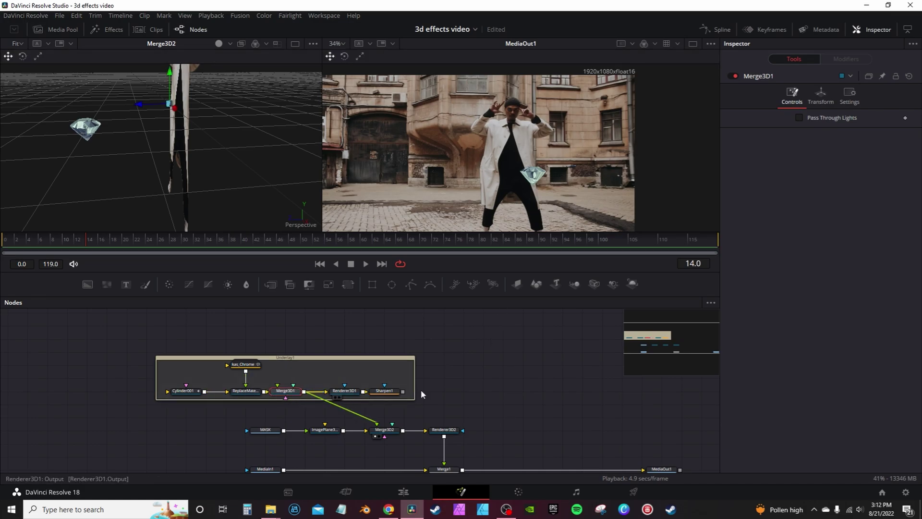
{"action": "key", "text": "shift+space"}
{"action": "type", "text": "UND"}
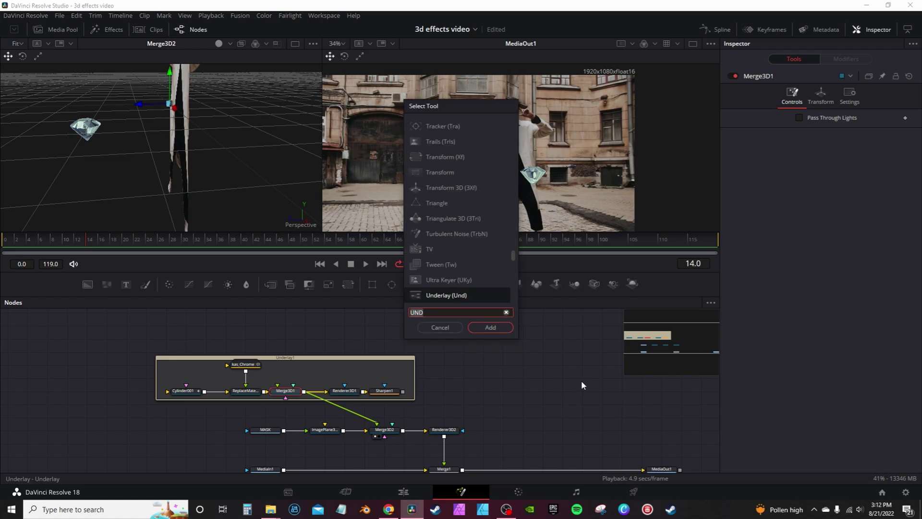
{"action": "key", "text": "BackSpace"}
{"action": "key", "text": "BackSpace"}
{"action": "key", "text": "BackSpace"}
{"action": "type", "text": "DU"}
{"action": "key", "text": "Down"}
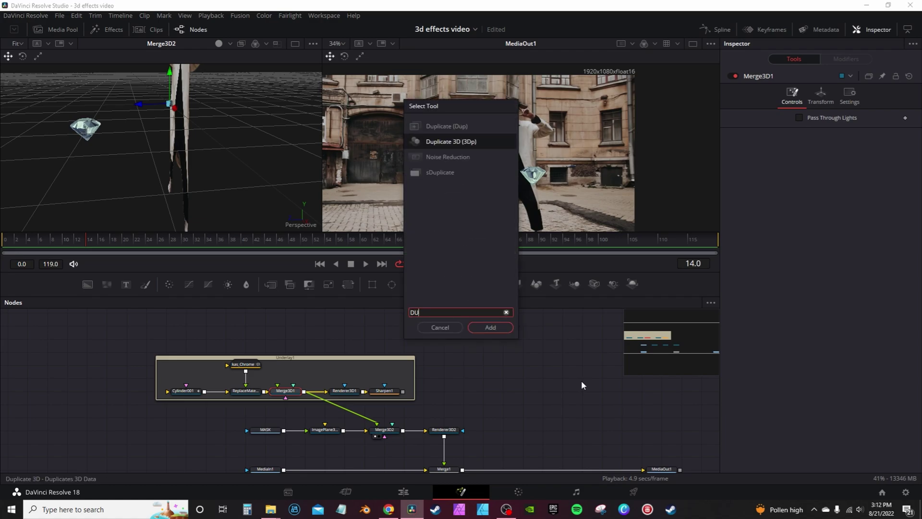
{"action": "key", "text": "Return"}
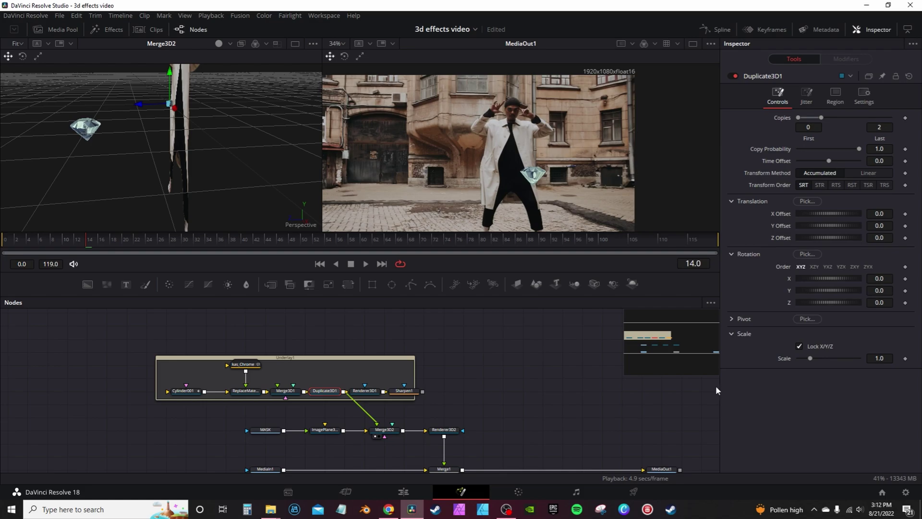
Preview Duplicate3D1 on its own in the 3D viewer, return to Merge3D2 and view the scene from the side.
{"action": "mouse_move", "coordinate": [325, 390]}
{"action": "left_mouse_down"}
{"action": "mouse_move", "coordinate": [345, 364]}
{"action": "mouse_move", "coordinate": [337, 392]}
{"action": "left_mouse_up"}
{"action": "left_click", "coordinate": [315, 397]}
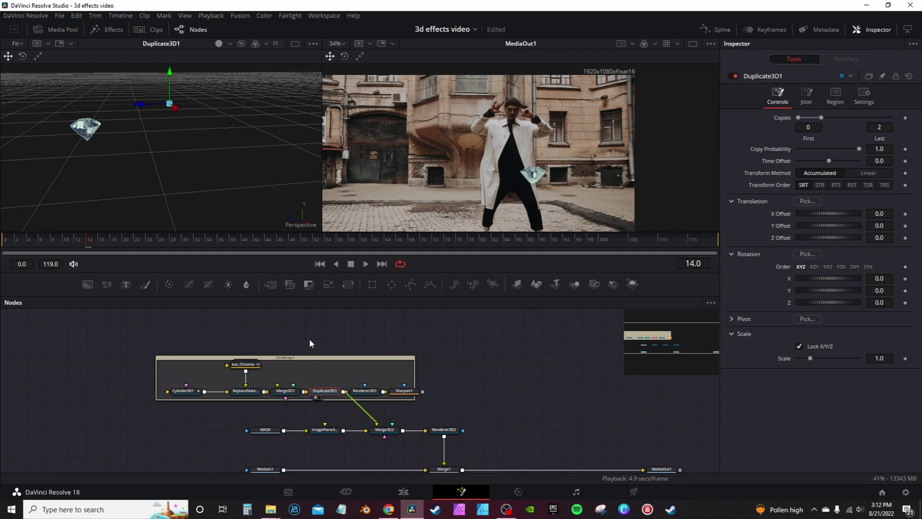
{"action": "left_click_drag", "start_coordinate": [166, 129], "coordinate": [288, 144]}
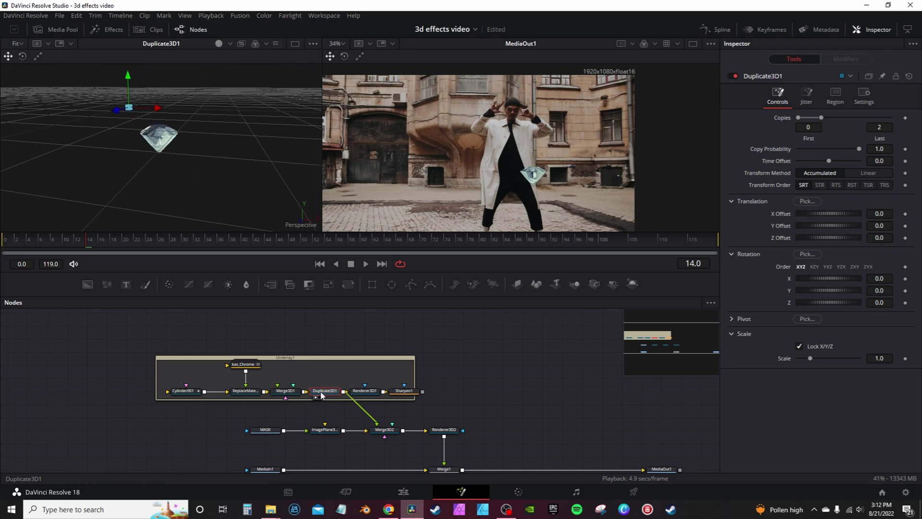
{"action": "left_click", "coordinate": [375, 436]}
{"action": "left_click_drag", "start_coordinate": [275, 160], "coordinate": [333, 160]}
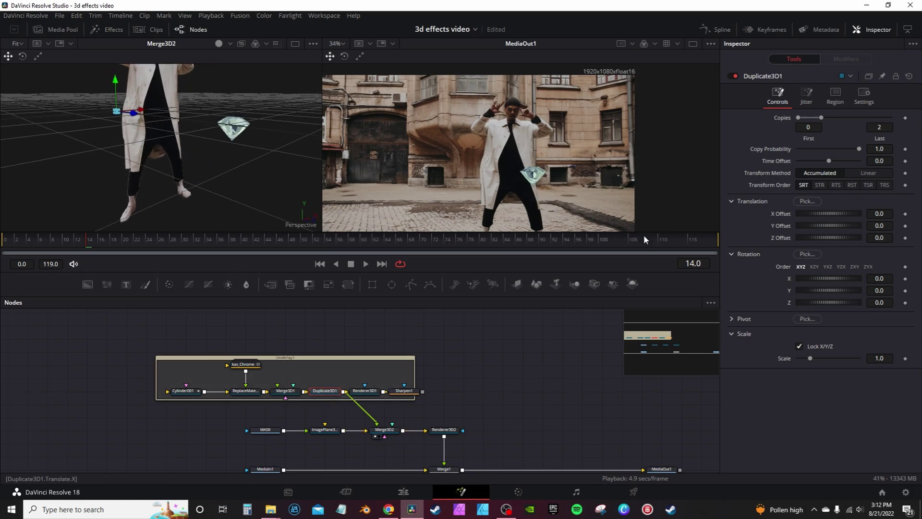
{"action": "left_click_drag", "start_coordinate": [255, 176], "coordinate": [302, 160]}
{"action": "right_click", "coordinate": [319, 162]}
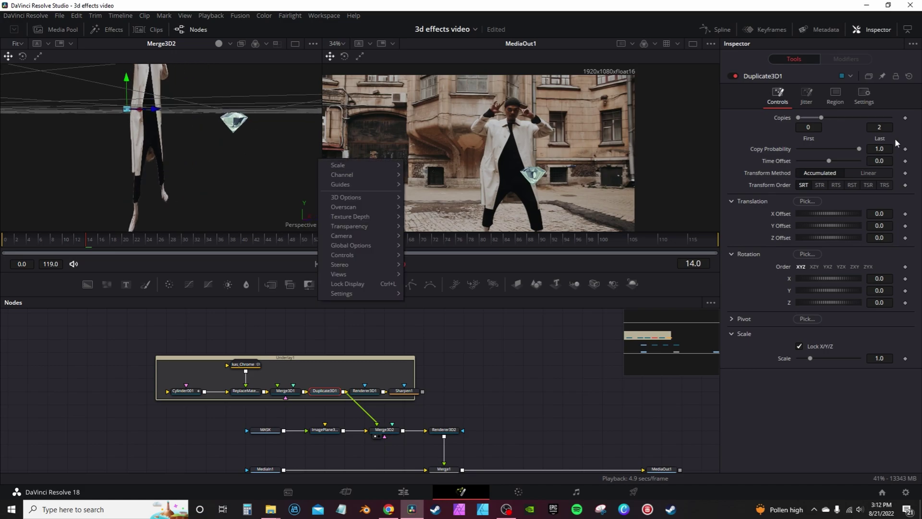
Set the last copy of Duplicate3D1 to 5, try a Time Offset of 0.24 and reset it.
{"action": "left_click", "coordinate": [886, 126]}
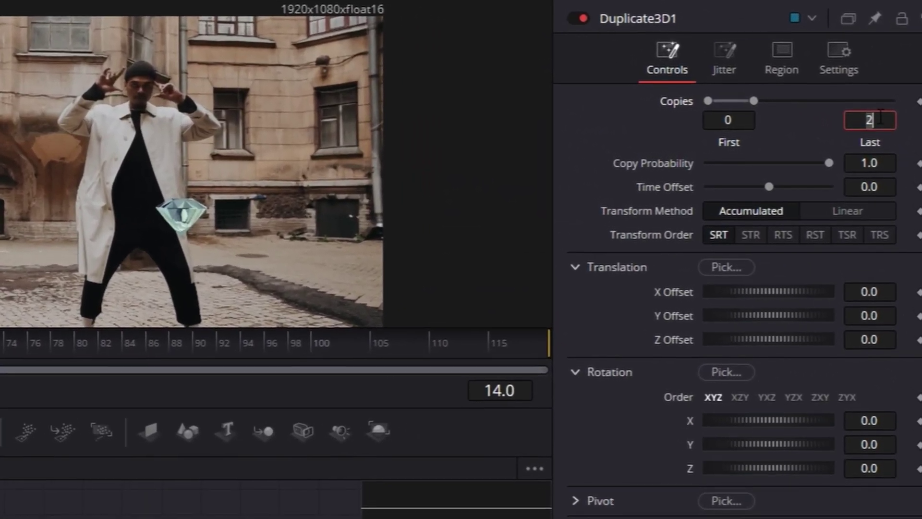
{"action": "key", "text": "BackSpace"}
{"action": "type", "text": "4"}
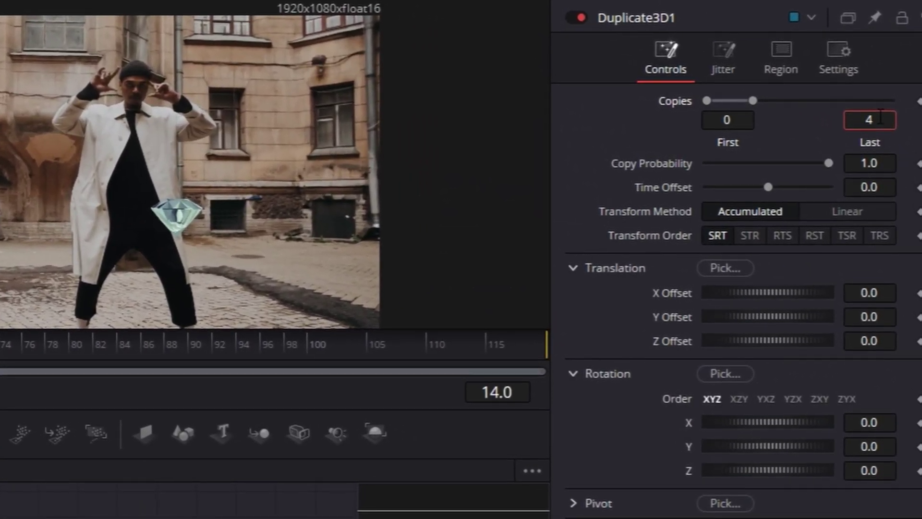
{"action": "key", "text": "Tab"}
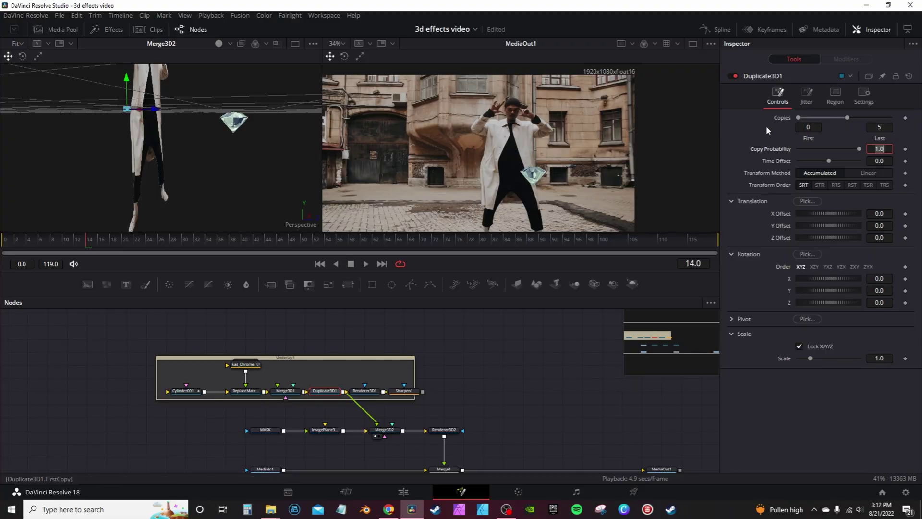
{"action": "left_click_drag", "start_coordinate": [831, 162], "coordinate": [832, 161]}
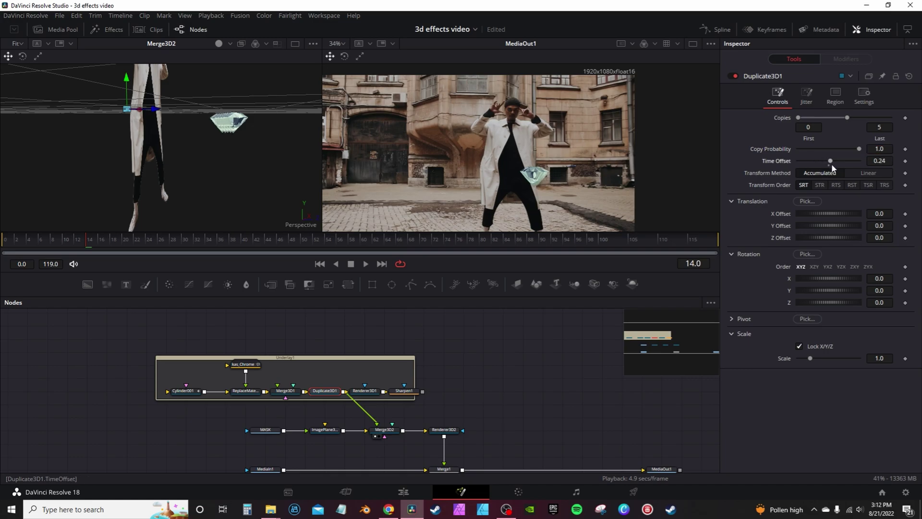
{"action": "left_click", "coordinate": [829, 166]}
Spread the diamond copies with an X Offset of 0.145 and view the row from above.
{"action": "left_click_drag", "start_coordinate": [815, 217], "coordinate": [817, 213]}
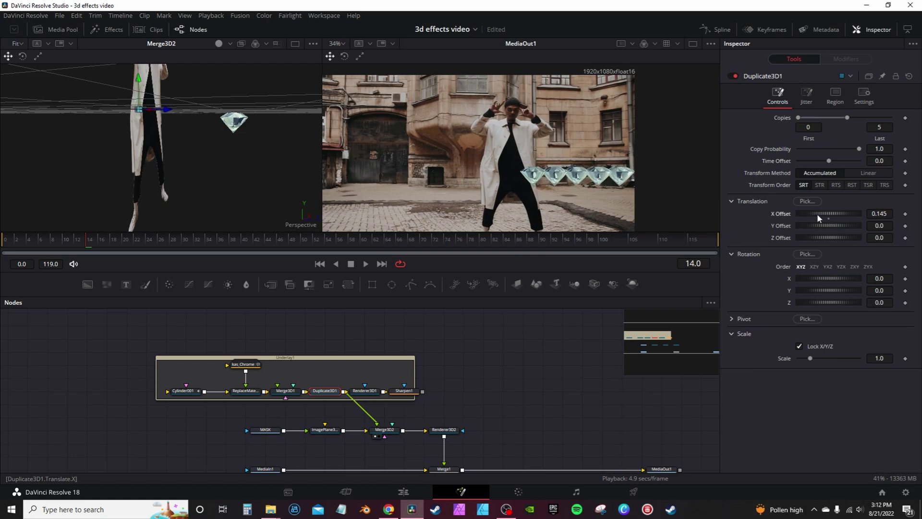
{"action": "left_click_drag", "start_coordinate": [230, 122], "coordinate": [239, 161]}
{"action": "right_click", "coordinate": [239, 160]}
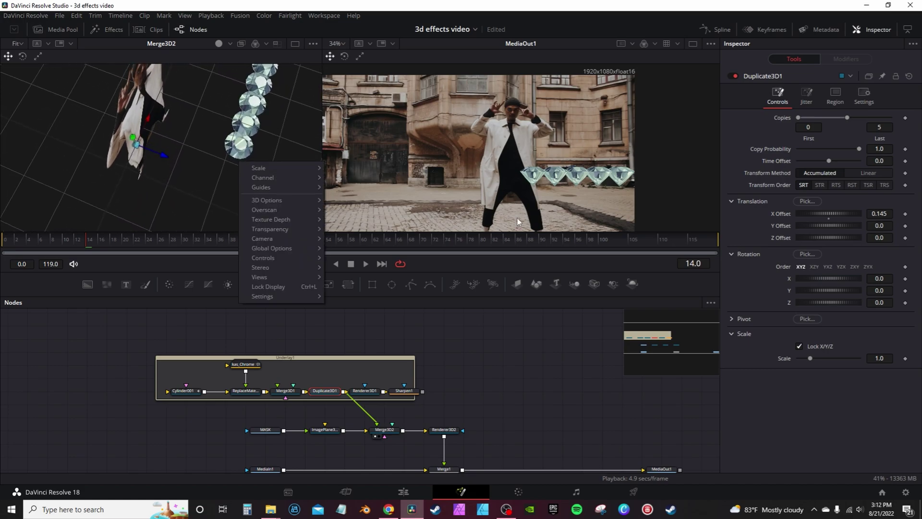
Curve the copies around the man with rotation X -2.6, Y 23.5, Z 7.8 and a Y Offset of 0.034, and play the result.
{"action": "left_click", "coordinate": [814, 276]}
{"action": "left_click_drag", "start_coordinate": [814, 277], "coordinate": [817, 287]}
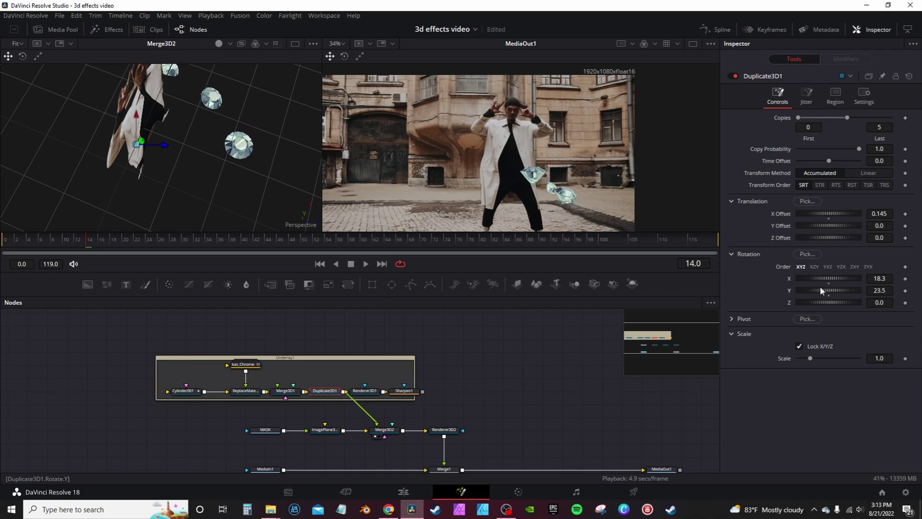
{"action": "left_click_drag", "start_coordinate": [844, 277], "coordinate": [841, 278]}
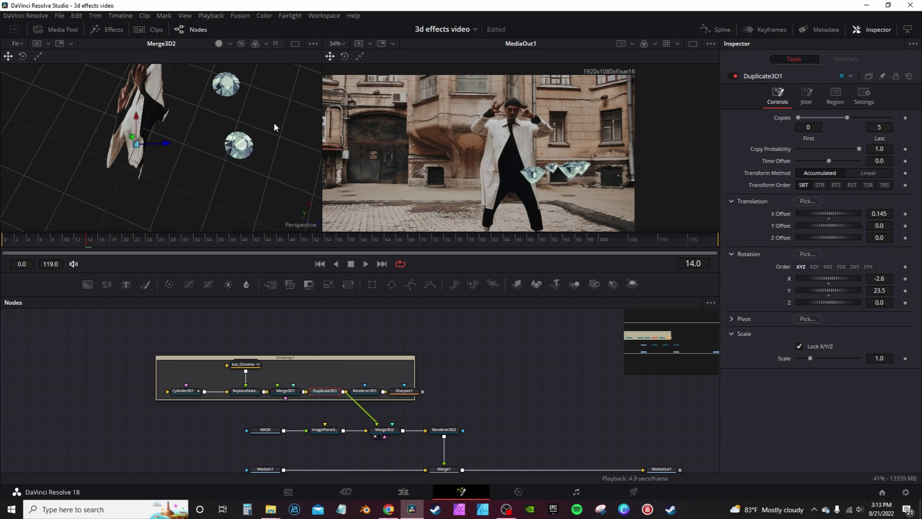
{"action": "scroll", "coordinate": [207, 132], "scroll_direction": "down", "scroll_amount": 2}
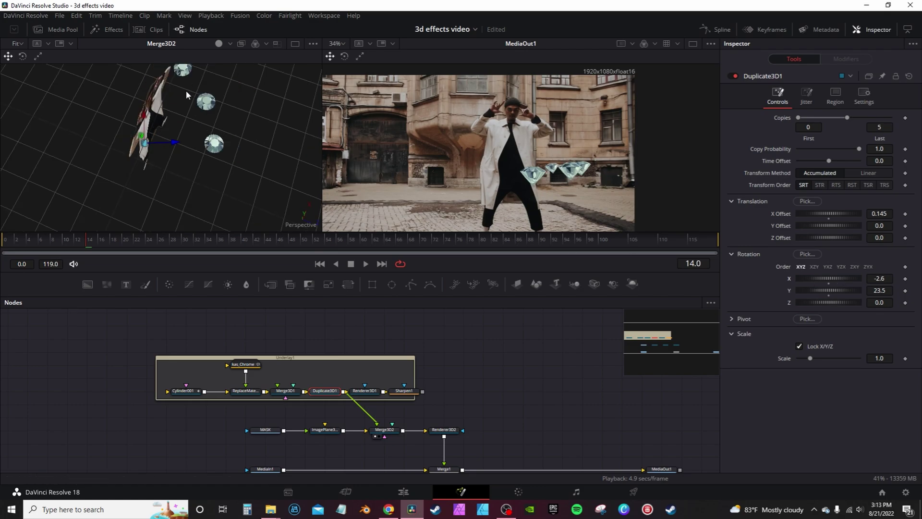
{"action": "scroll", "coordinate": [187, 96], "scroll_direction": "down", "scroll_amount": 2}
{"action": "left_click_drag", "start_coordinate": [187, 96], "coordinate": [203, 124]}
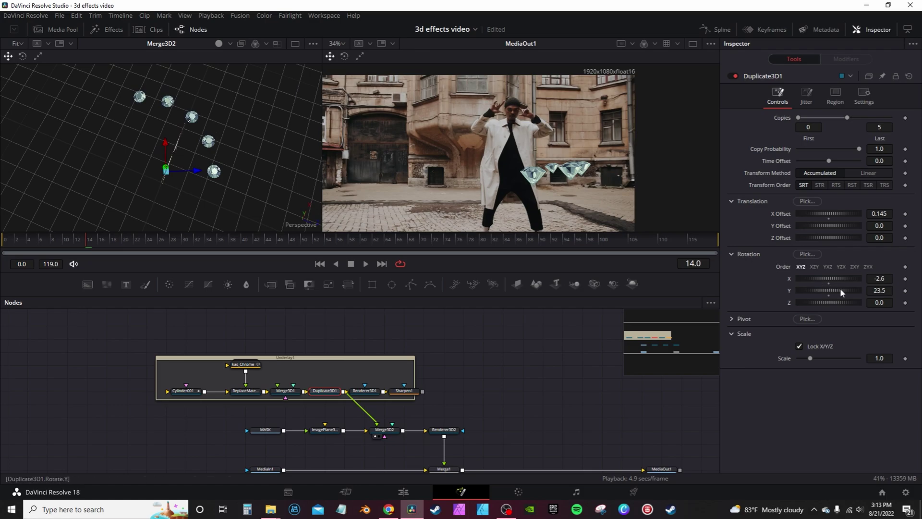
{"action": "left_click_drag", "start_coordinate": [840, 302], "coordinate": [841, 302]}
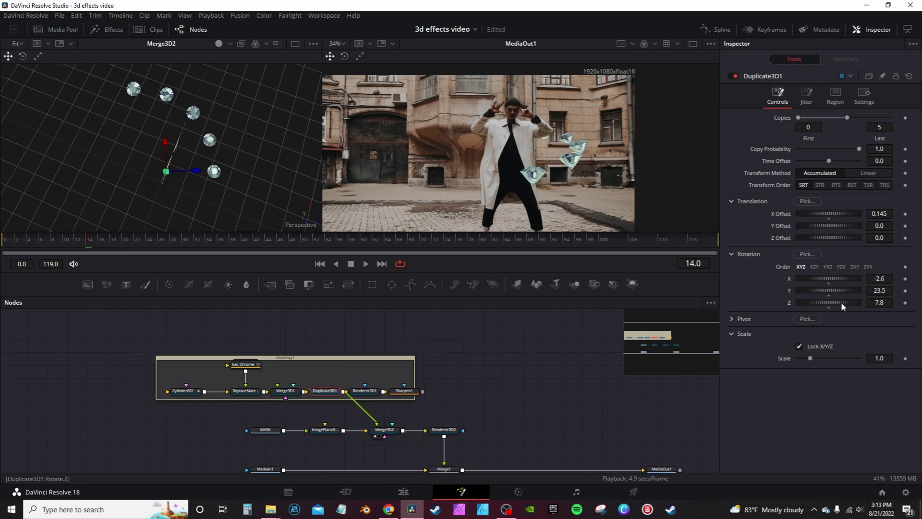
{"action": "key", "text": "space"}
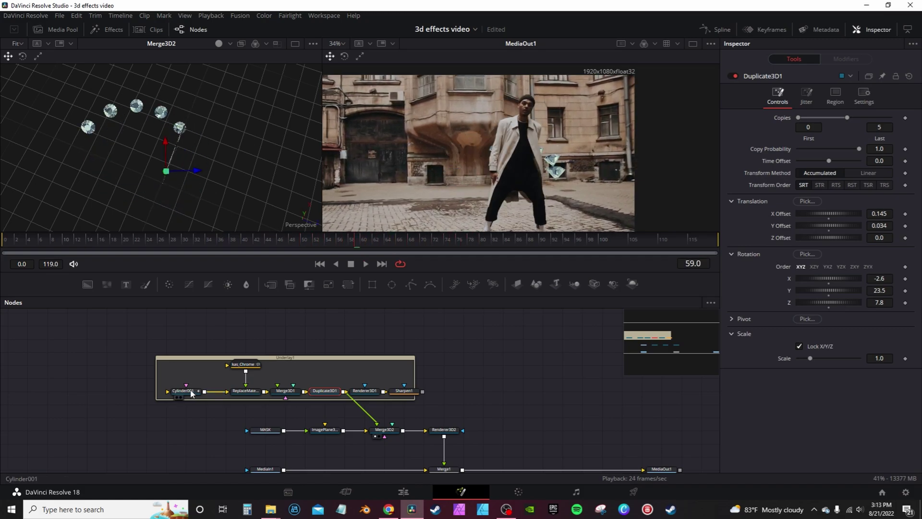
Test a Z rotation on Cylinder001 and modify that rotation with Anim Curves.
{"action": "left_click", "coordinate": [183, 390]}
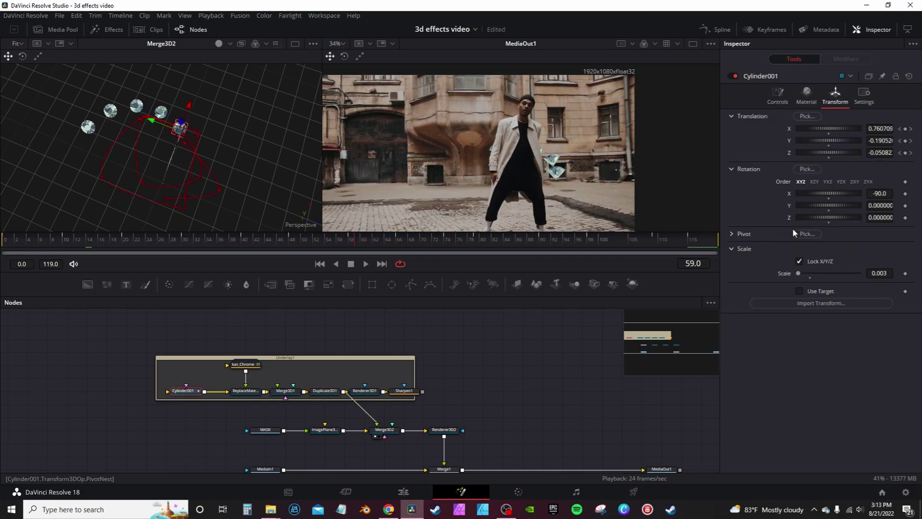
{"action": "left_click_drag", "start_coordinate": [805, 218], "coordinate": [800, 219]}
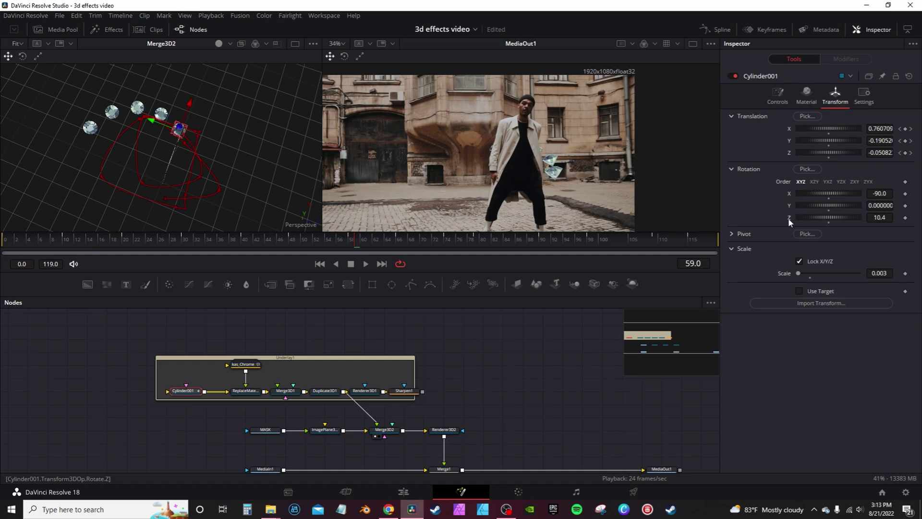
{"action": "right_click", "coordinate": [789, 217]}
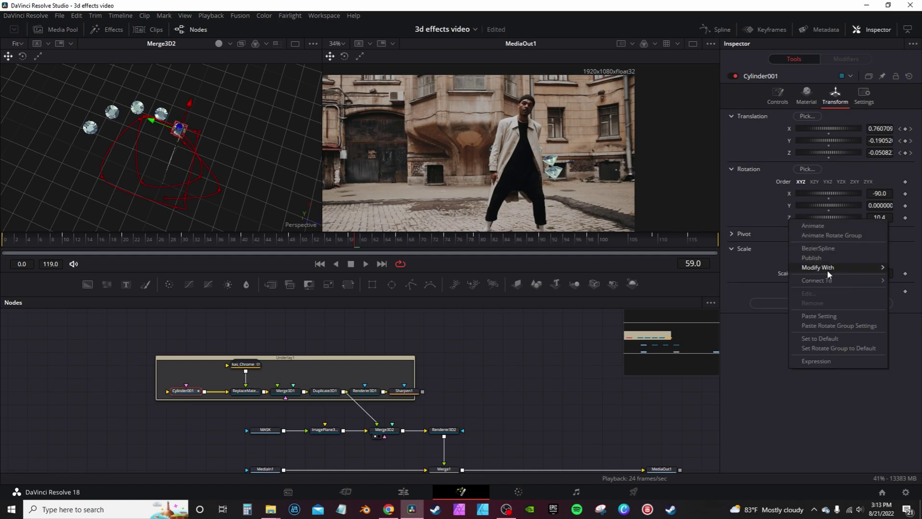
{"action": "mouse_move", "coordinate": [827, 268]}
{"action": "left_click", "coordinate": [751, 269]}
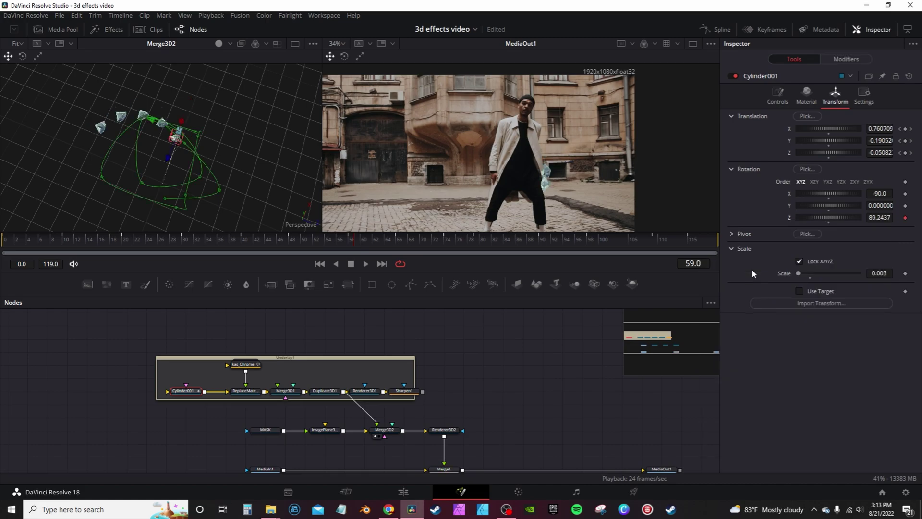
Set the Z rotation modifier's curve to Easing with Sine for both in and out, and play back the spin.
{"action": "left_click", "coordinate": [847, 58]}
{"action": "left_click", "coordinate": [825, 140]}
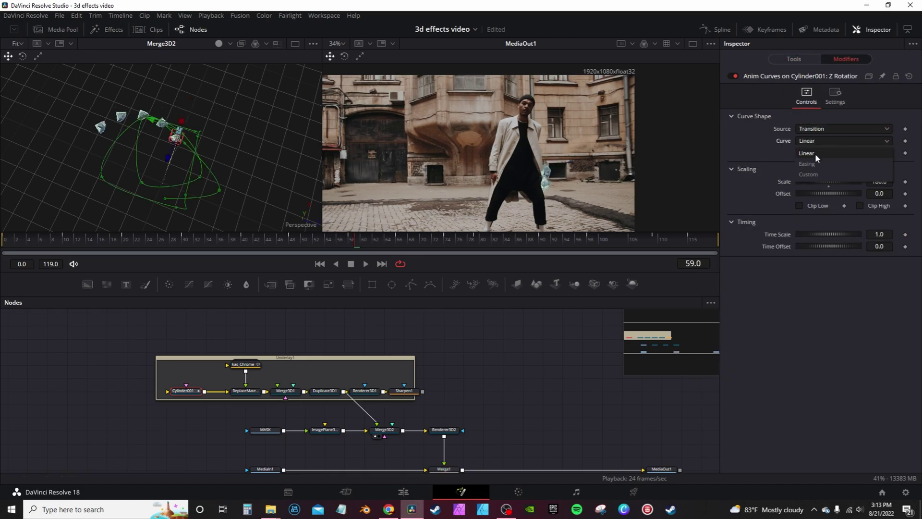
{"action": "left_click", "coordinate": [813, 158]}
{"action": "left_click", "coordinate": [817, 152]}
{"action": "left_click", "coordinate": [816, 173]}
{"action": "left_click", "coordinate": [883, 152]}
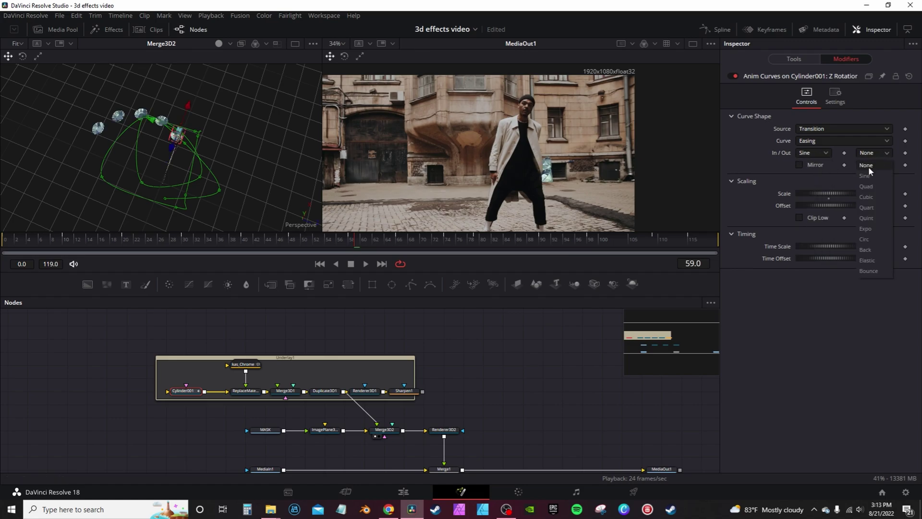
{"action": "left_click", "coordinate": [863, 174]}
{"action": "key", "text": "space"}
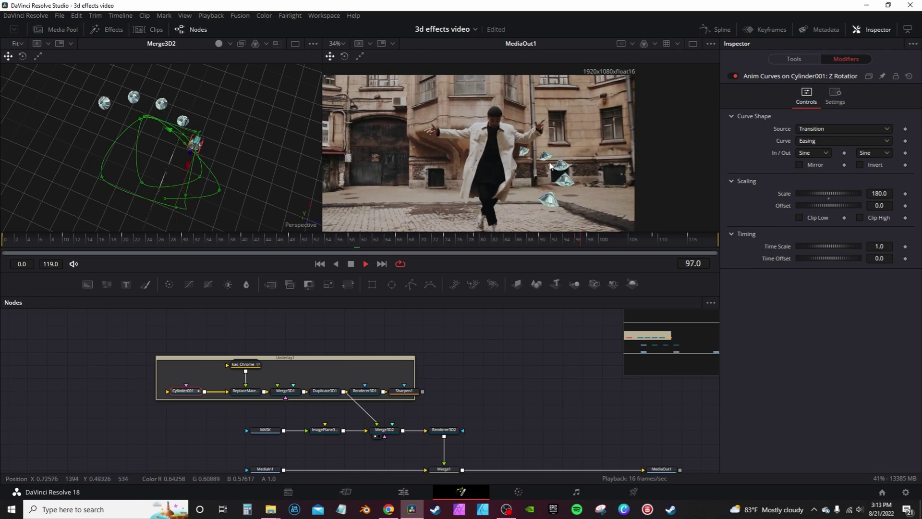
{"action": "key", "text": "space"}
Modify Cylinder001's Y rotation with Anim Curves.
{"action": "left_click", "coordinate": [183, 391]}
{"action": "left_click", "coordinate": [794, 59]}
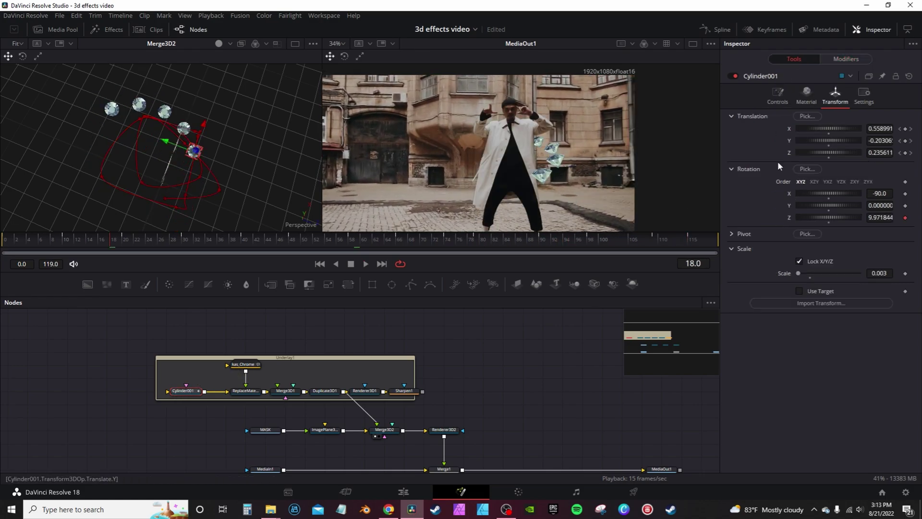
{"action": "right_click", "coordinate": [790, 203]}
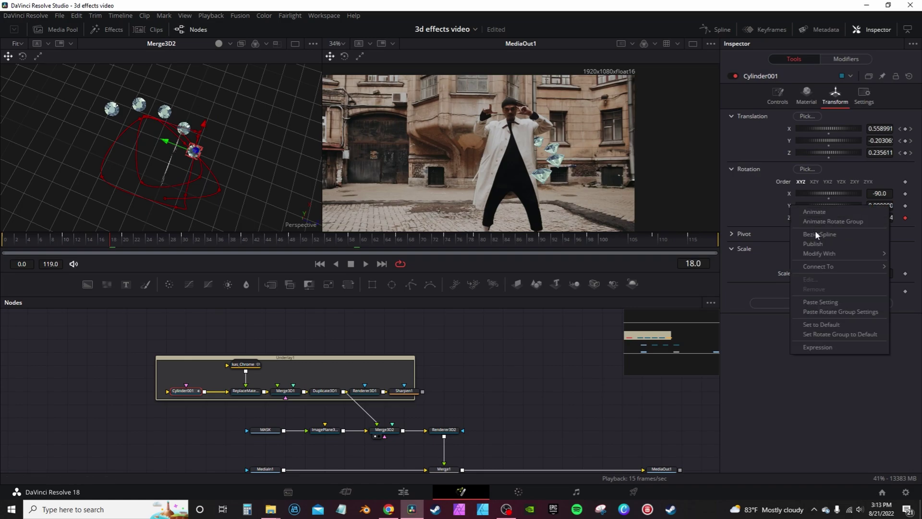
{"action": "mouse_move", "coordinate": [822, 255]}
{"action": "left_click", "coordinate": [738, 255]}
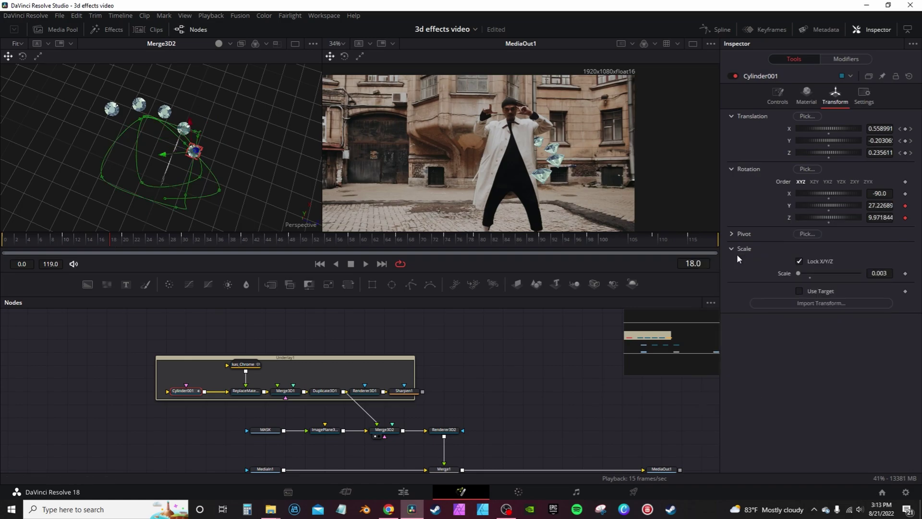
Set the curve of the Y rotation modifier to Easing.
{"action": "left_click", "coordinate": [839, 59]}
{"action": "left_click", "coordinate": [814, 156]}
{"action": "left_click", "coordinate": [804, 180]}
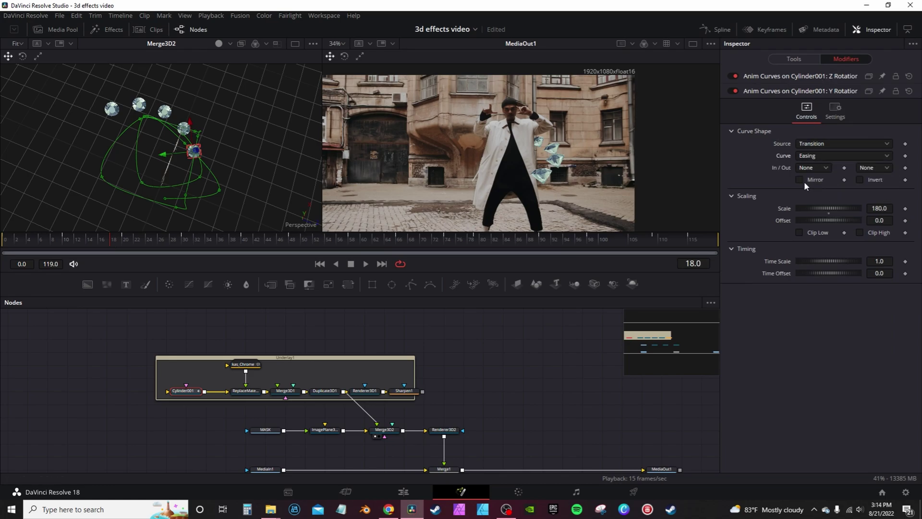
Change the Y rotation modifier's source, set the Z rotation modifier's source to Duration and play back the animation.
{"action": "left_click", "coordinate": [823, 142]}
{"action": "left_click", "coordinate": [824, 165]}
{"action": "left_click", "coordinate": [807, 78]}
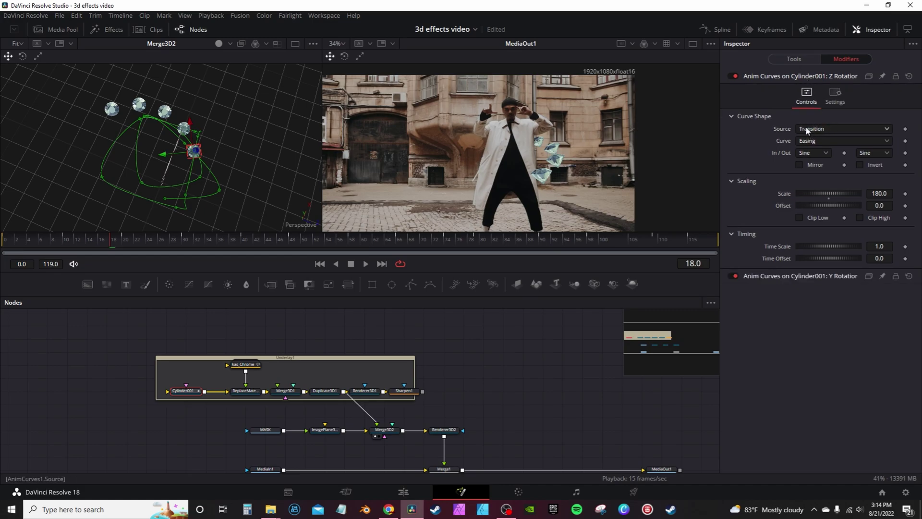
{"action": "left_click", "coordinate": [814, 127]}
{"action": "left_click", "coordinate": [814, 152]}
{"action": "key", "text": "space"}
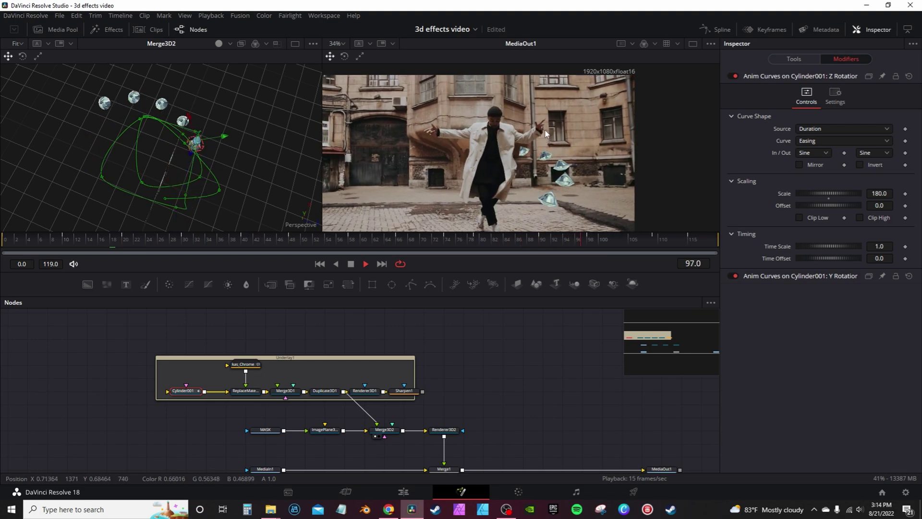
Open the modifier options for Cylinder001's X rotation.
{"action": "left_click", "coordinate": [794, 58]}
{"action": "right_click", "coordinate": [788, 193]}
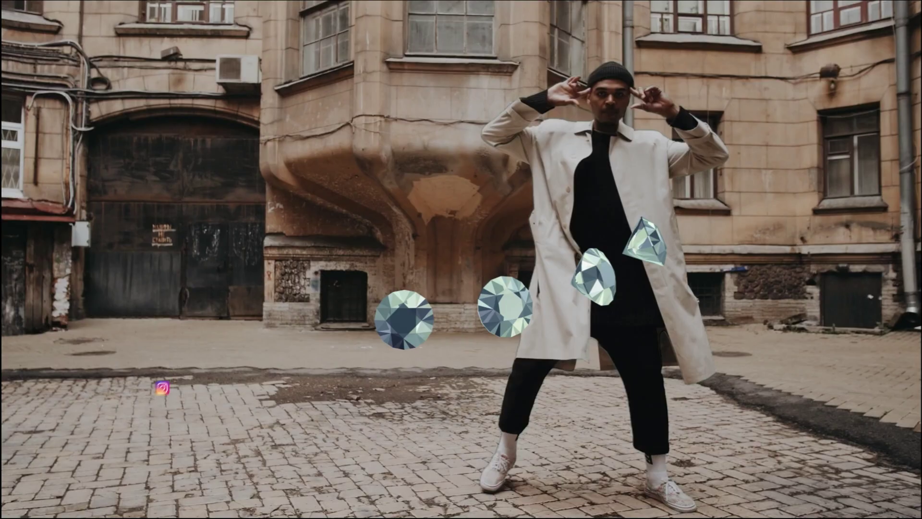